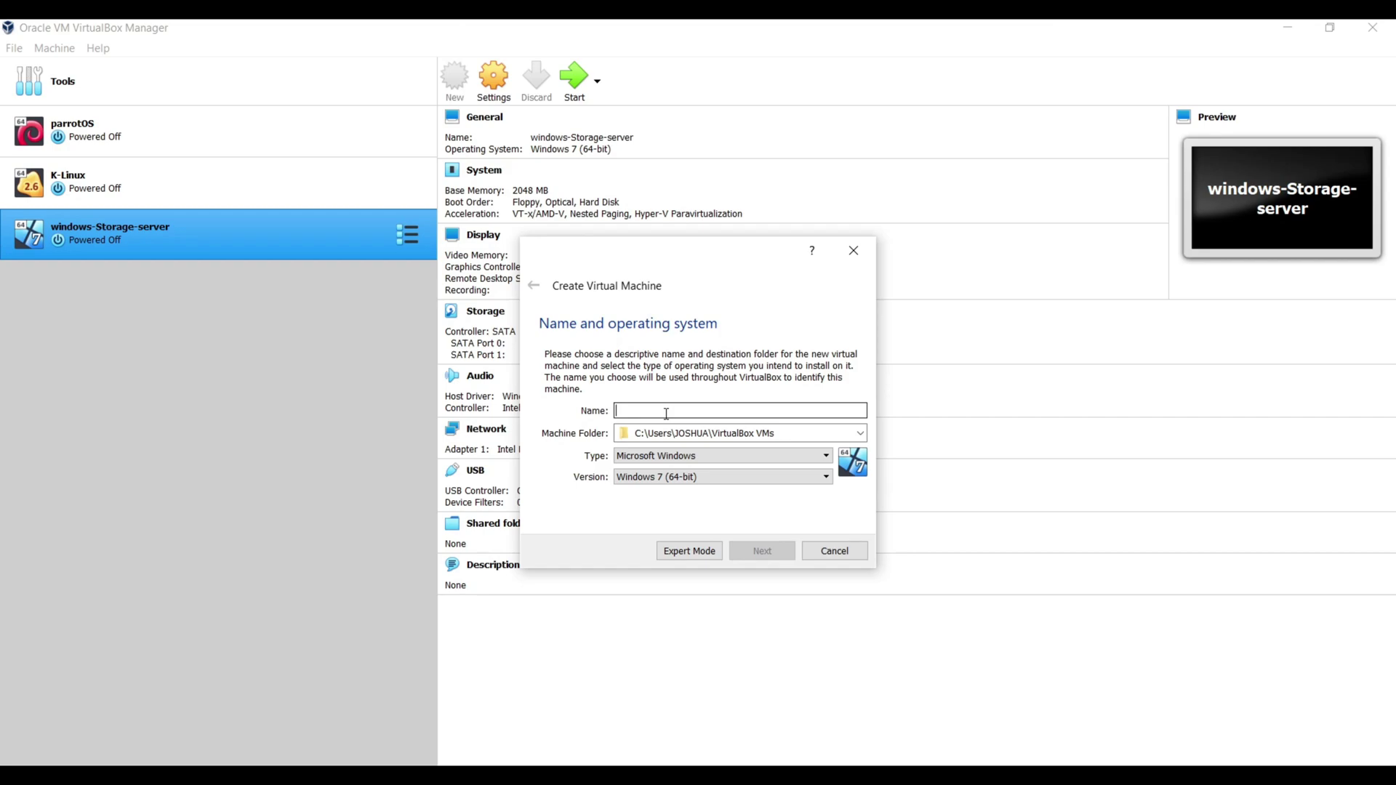
# Name the new virtual machine KaliLinux, with type Linux and version Linux 2.6 / 3.x / 4.x (64-bit).
pyautogui.write('KaliLi')
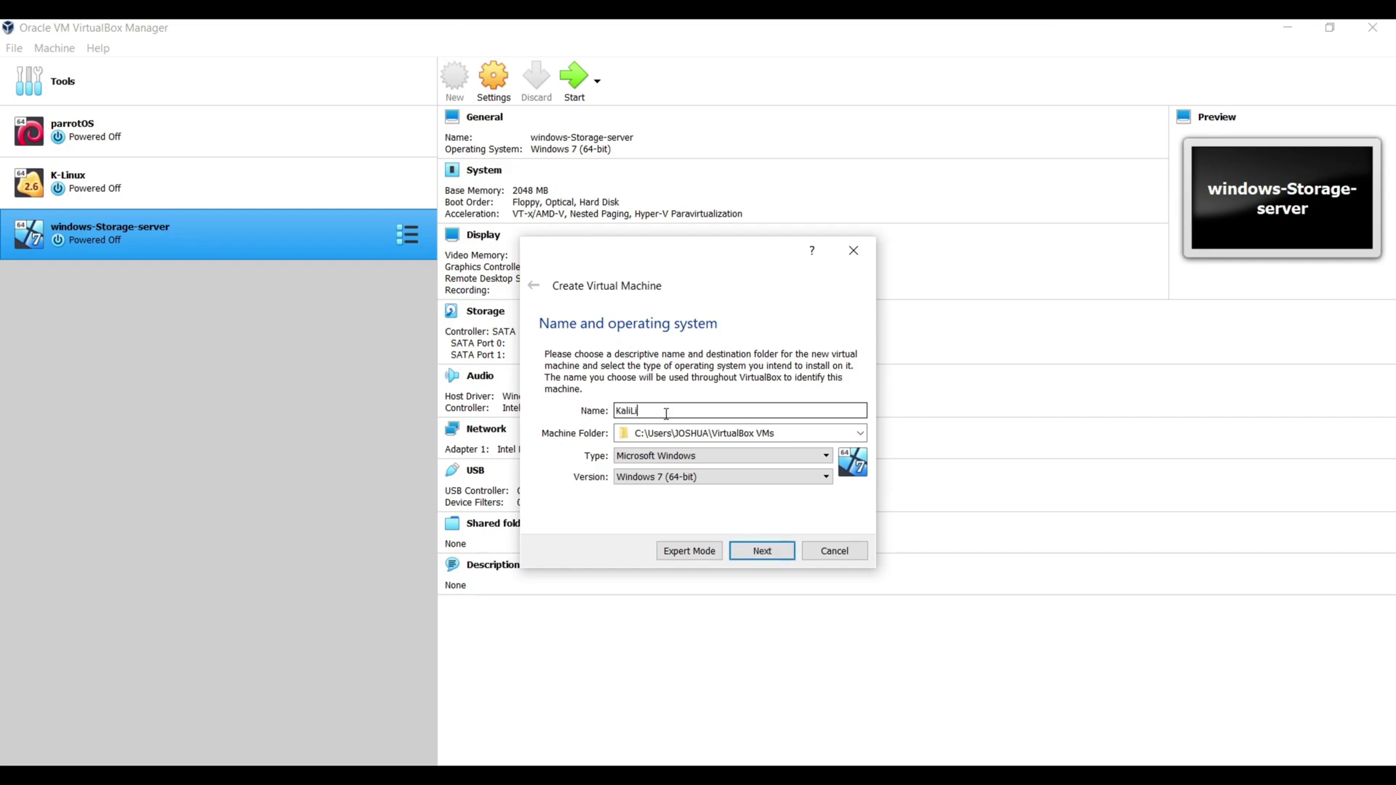
pyautogui.write('nux')
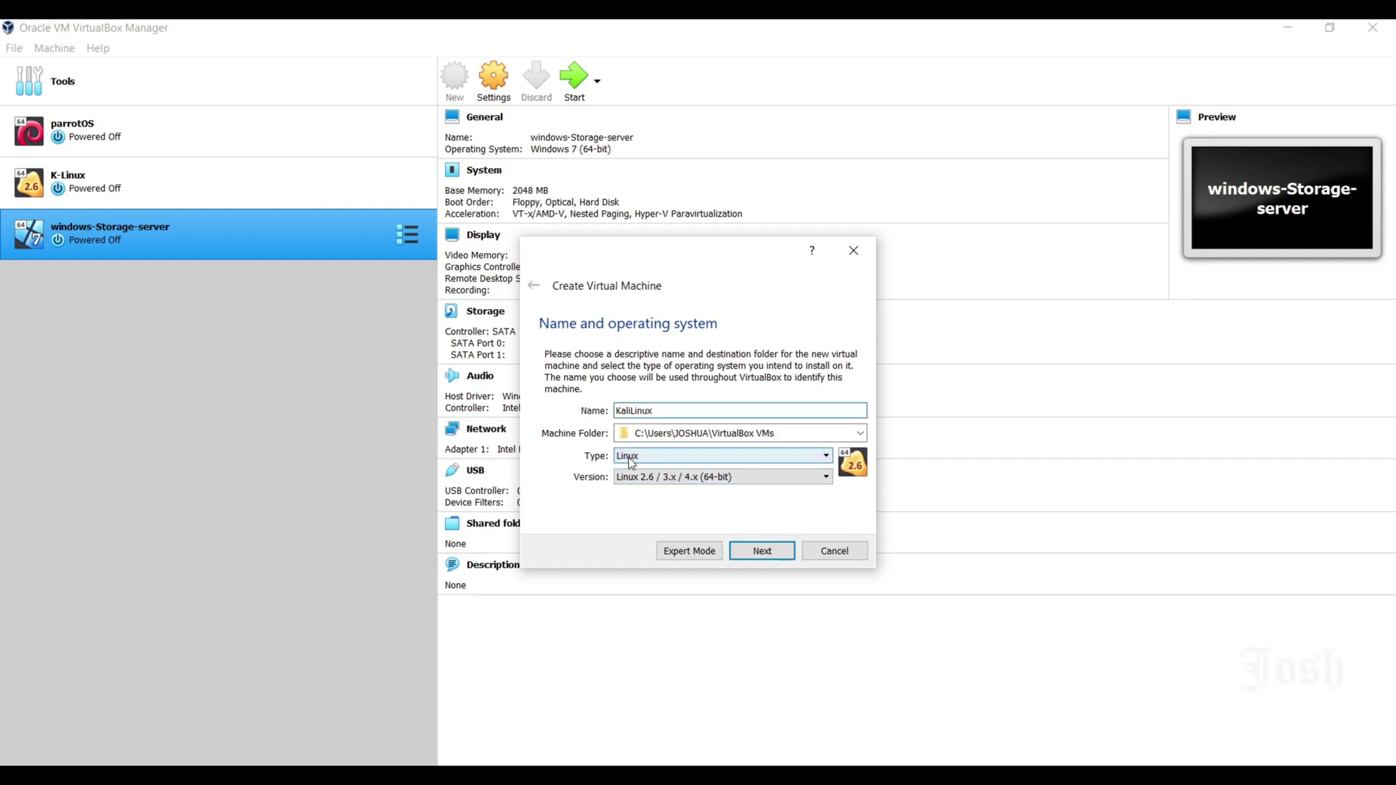
pyautogui.click(765, 554)
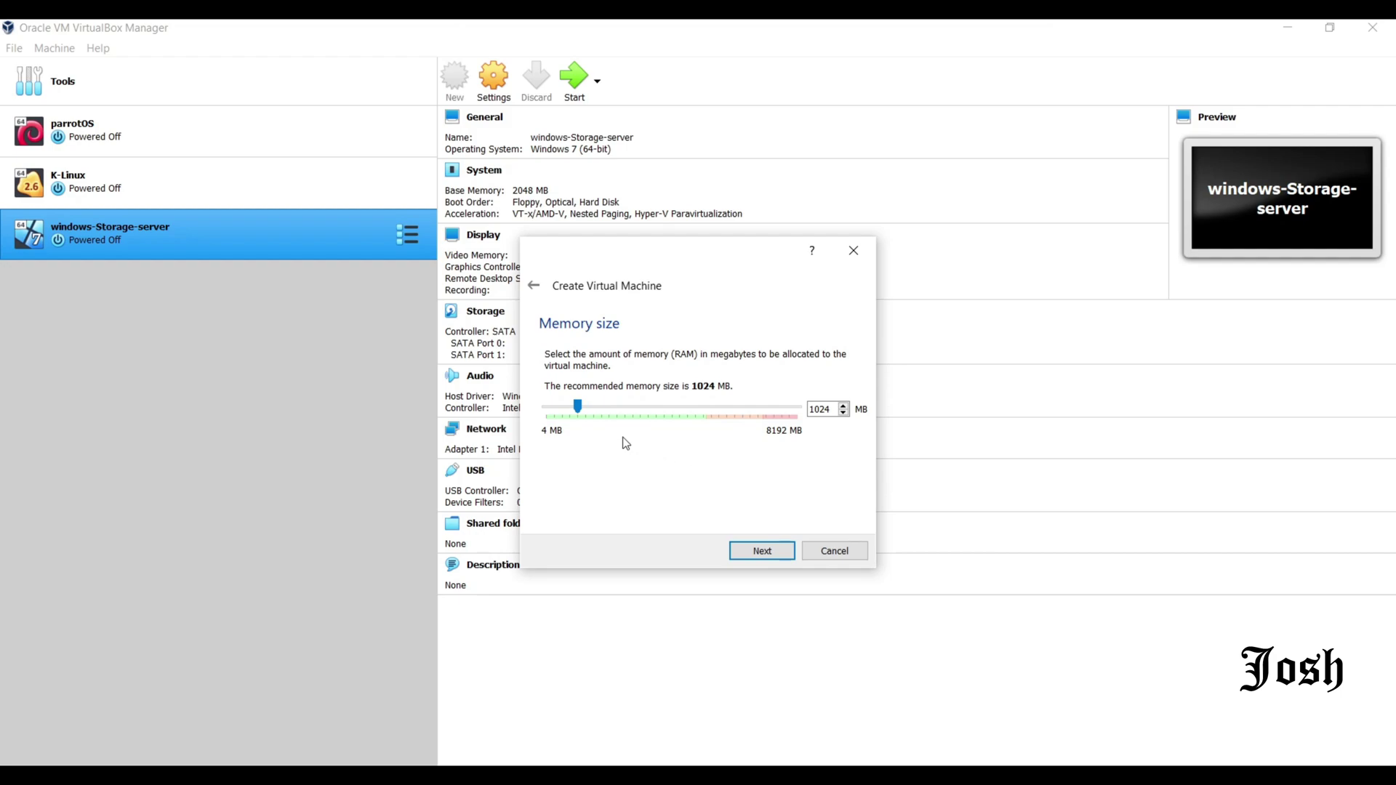
# Allocate 2048 MB of memory to the new virtual machine.
pyautogui.click(605, 404)
pyautogui.click(613, 405)
pyautogui.click(614, 406)
pyautogui.click(775, 556)
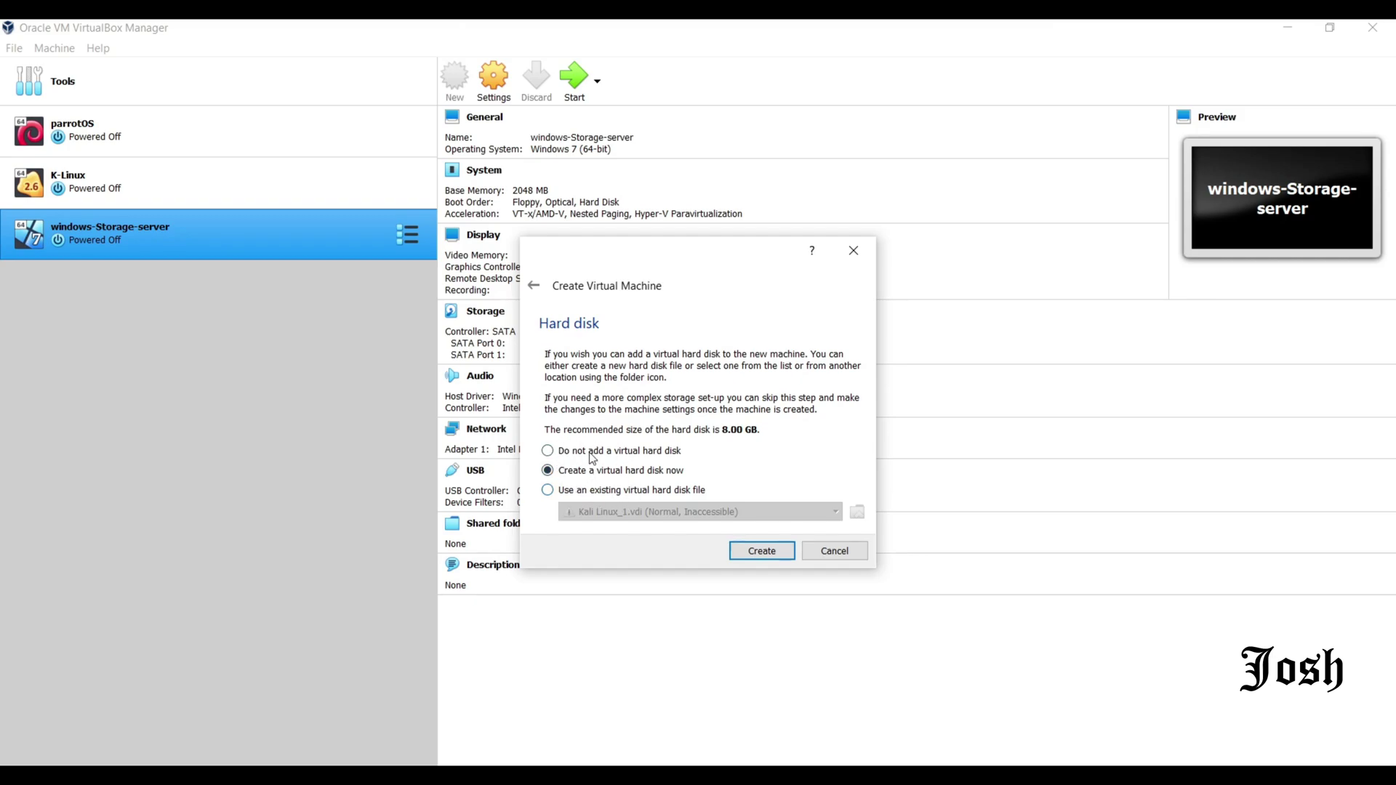
# Create a new virtual hard disk as a dynamically allocated VDI (VirtualBox Disk Image).
pyautogui.click(772, 554)
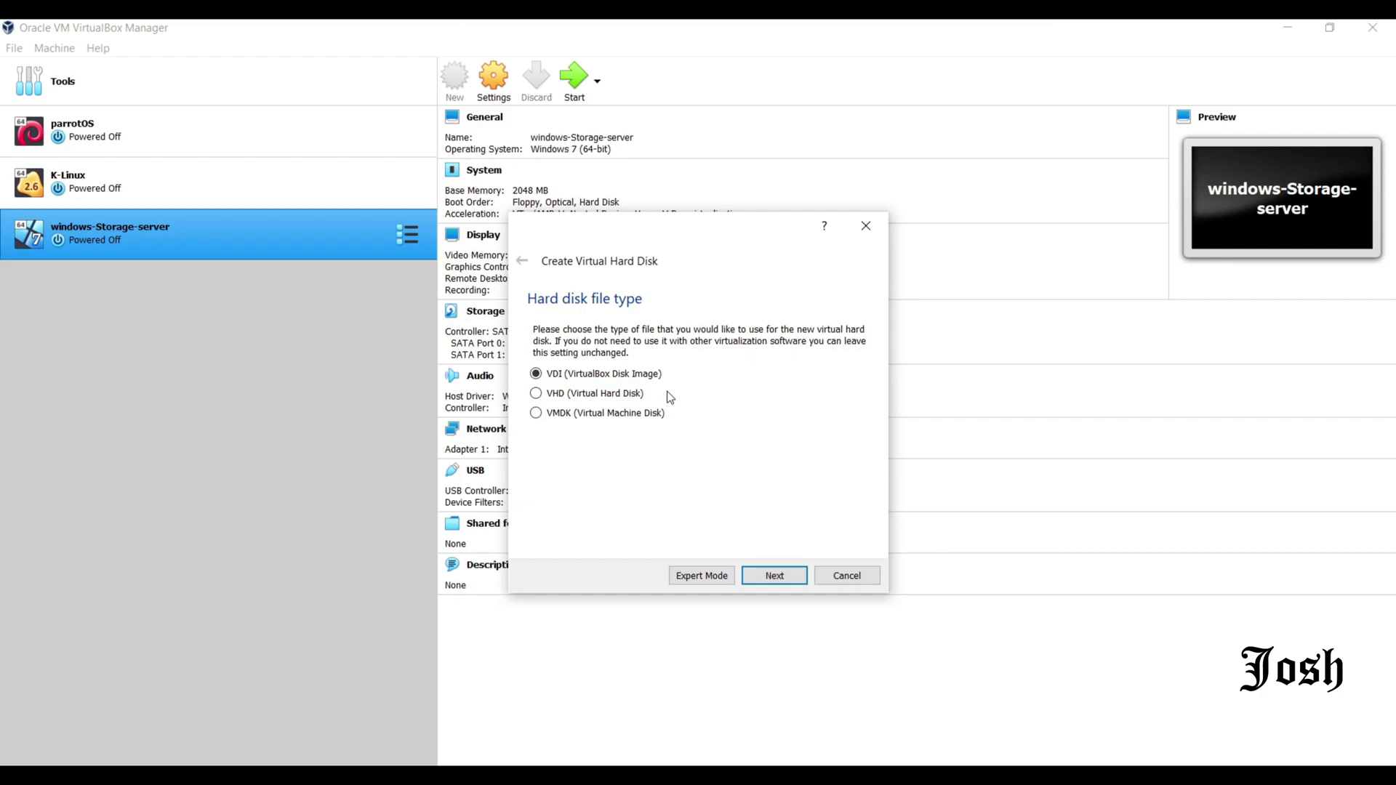
pyautogui.click(533, 373)
pyautogui.click(777, 578)
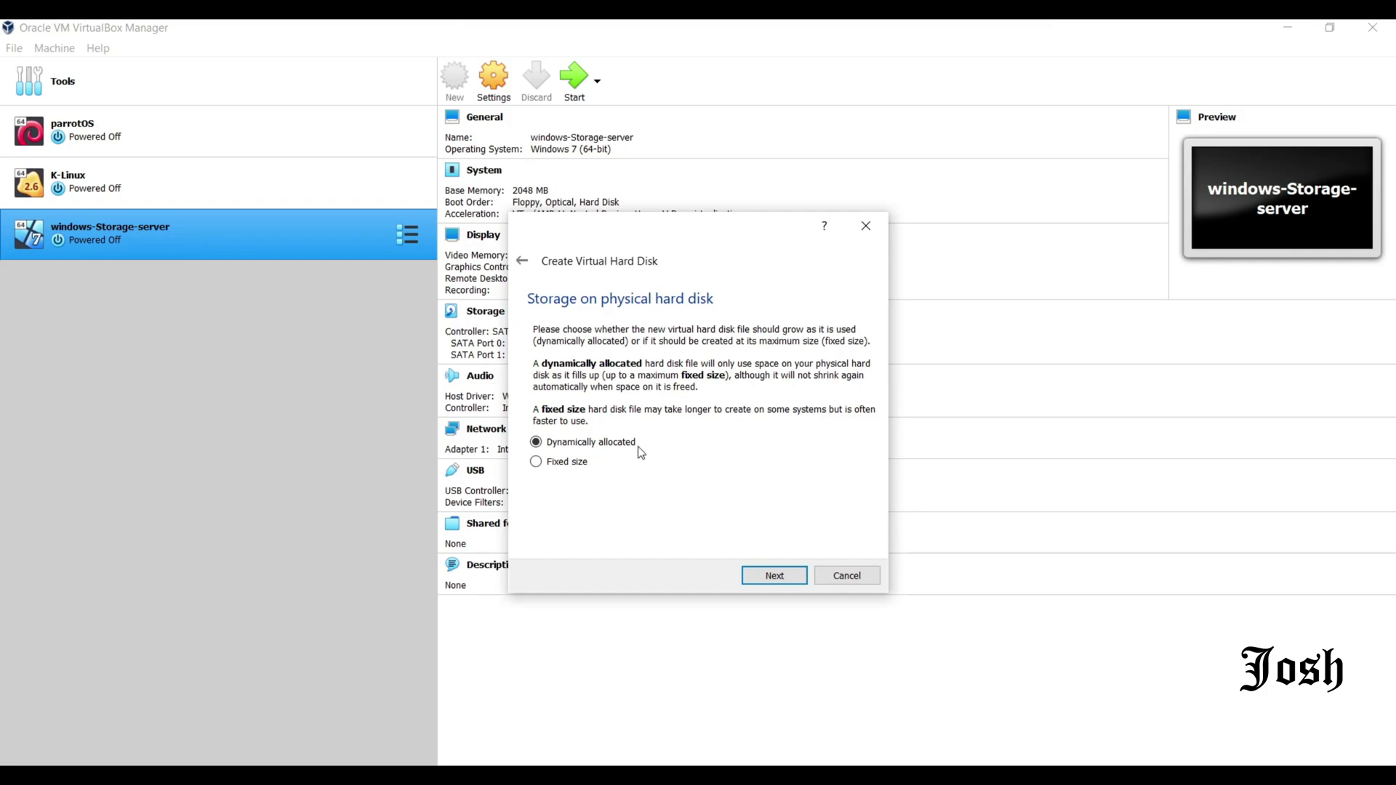
pyautogui.click(773, 576)
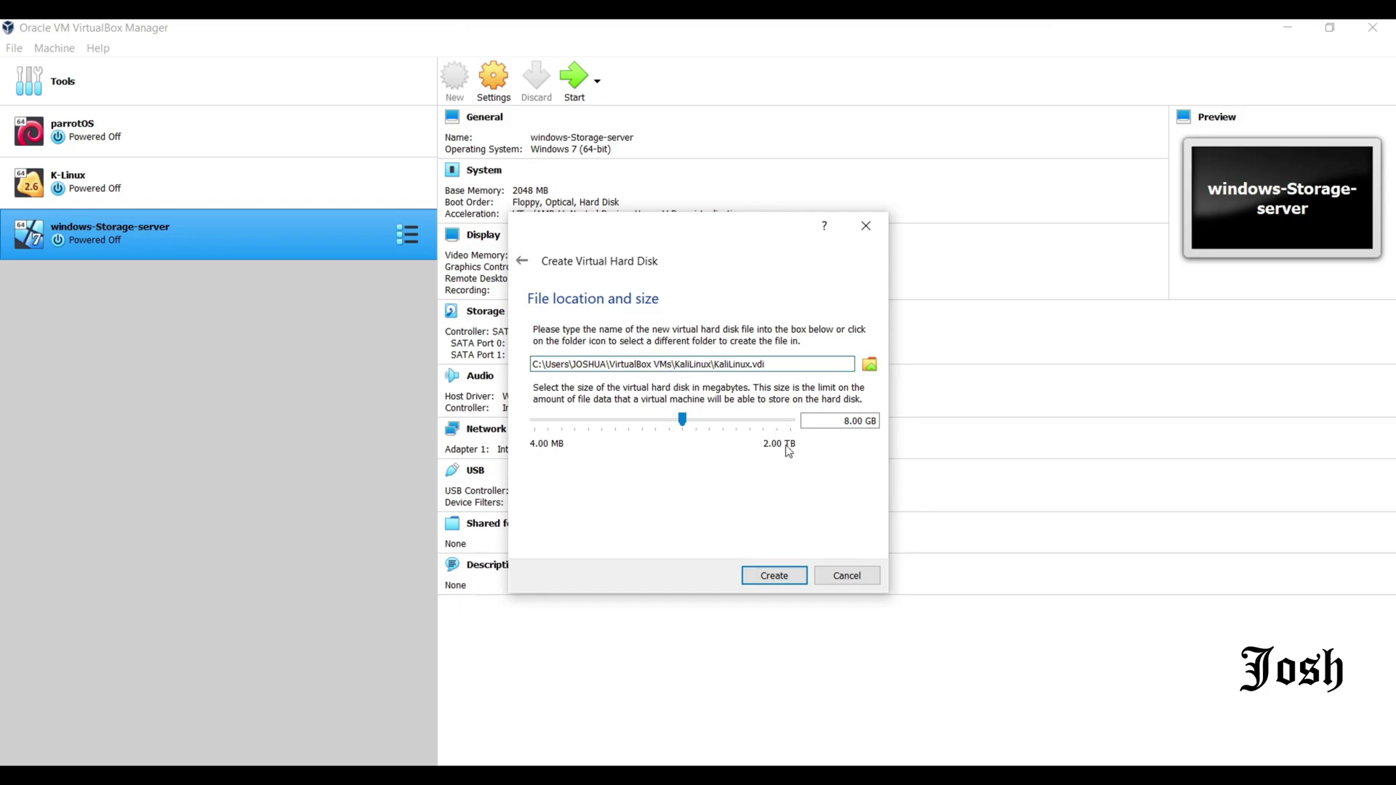
# Set the virtual hard disk size to 32.00 GB and create the disk.
pyautogui.click(735, 430)
pyautogui.click(741, 430)
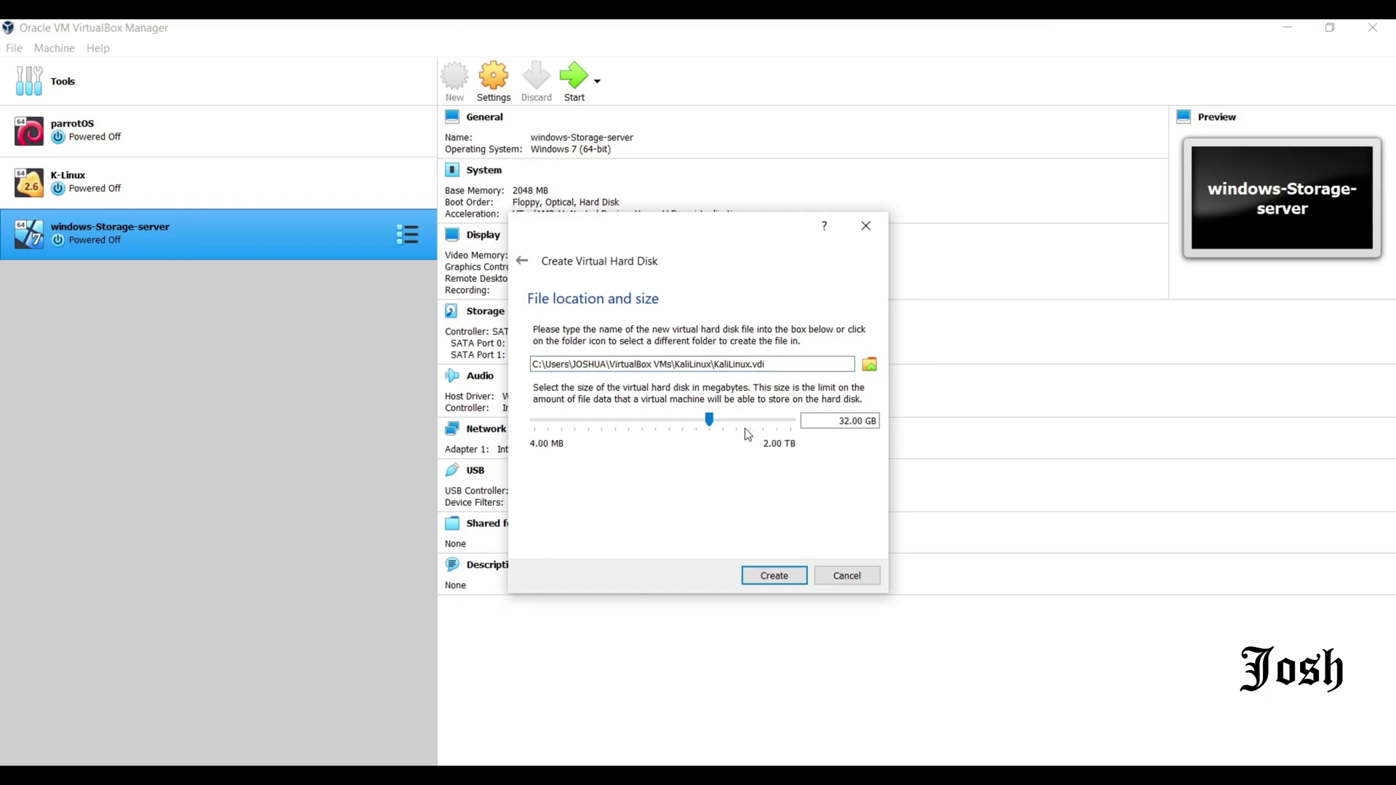
pyautogui.click(737, 417)
pyautogui.click(705, 424)
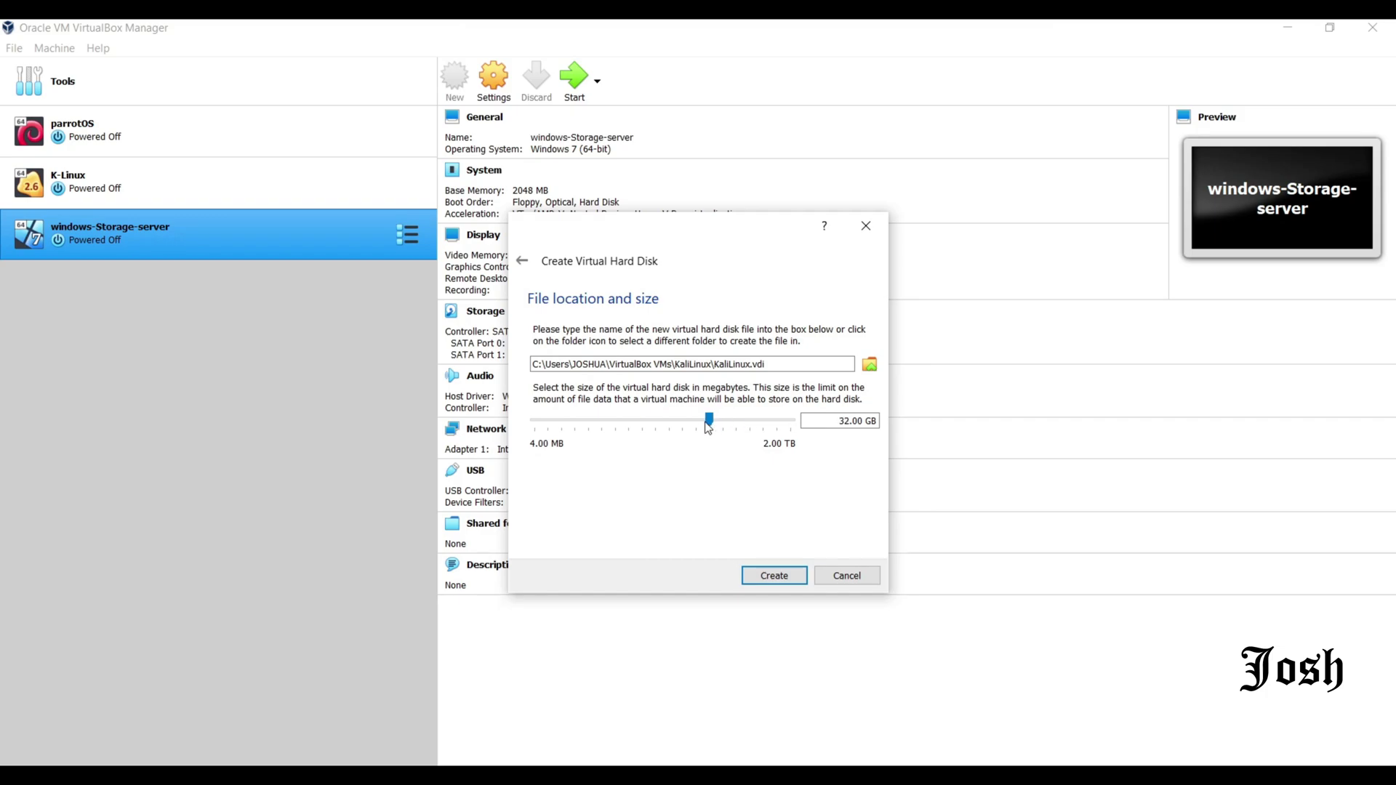
pyautogui.click(772, 578)
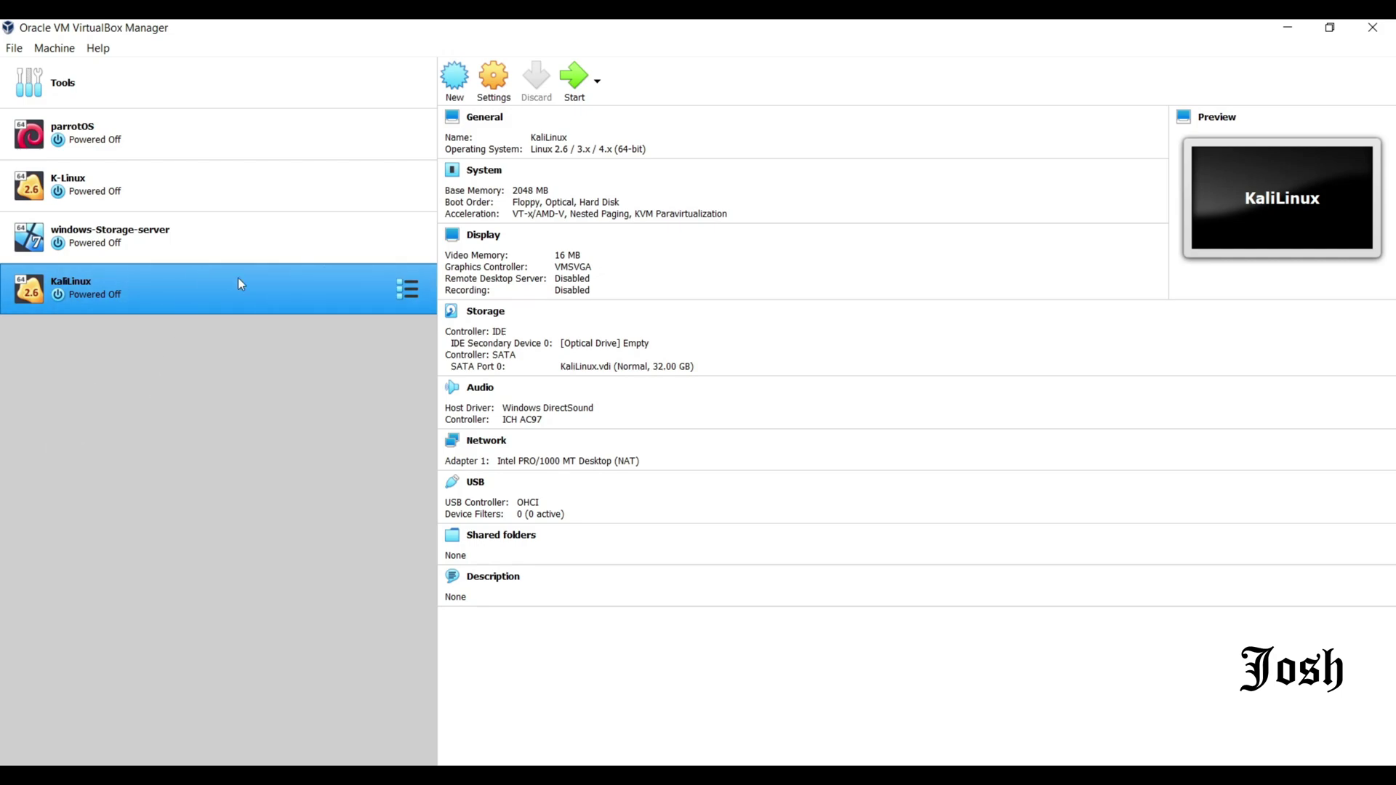
# Launch the KaliLinux machine and look through the available optical disks for its start-up disk.
pyautogui.click(574, 77)
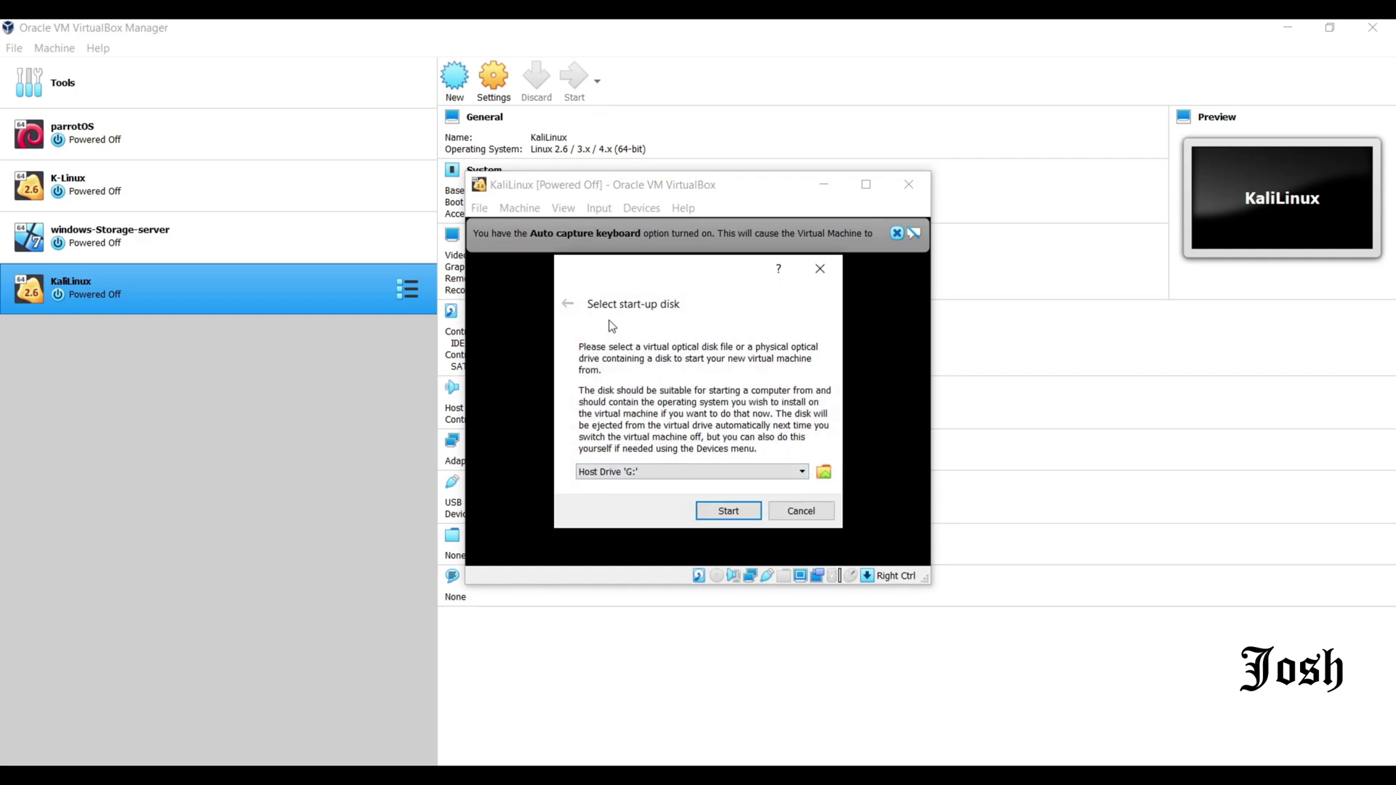
pyautogui.click(824, 471)
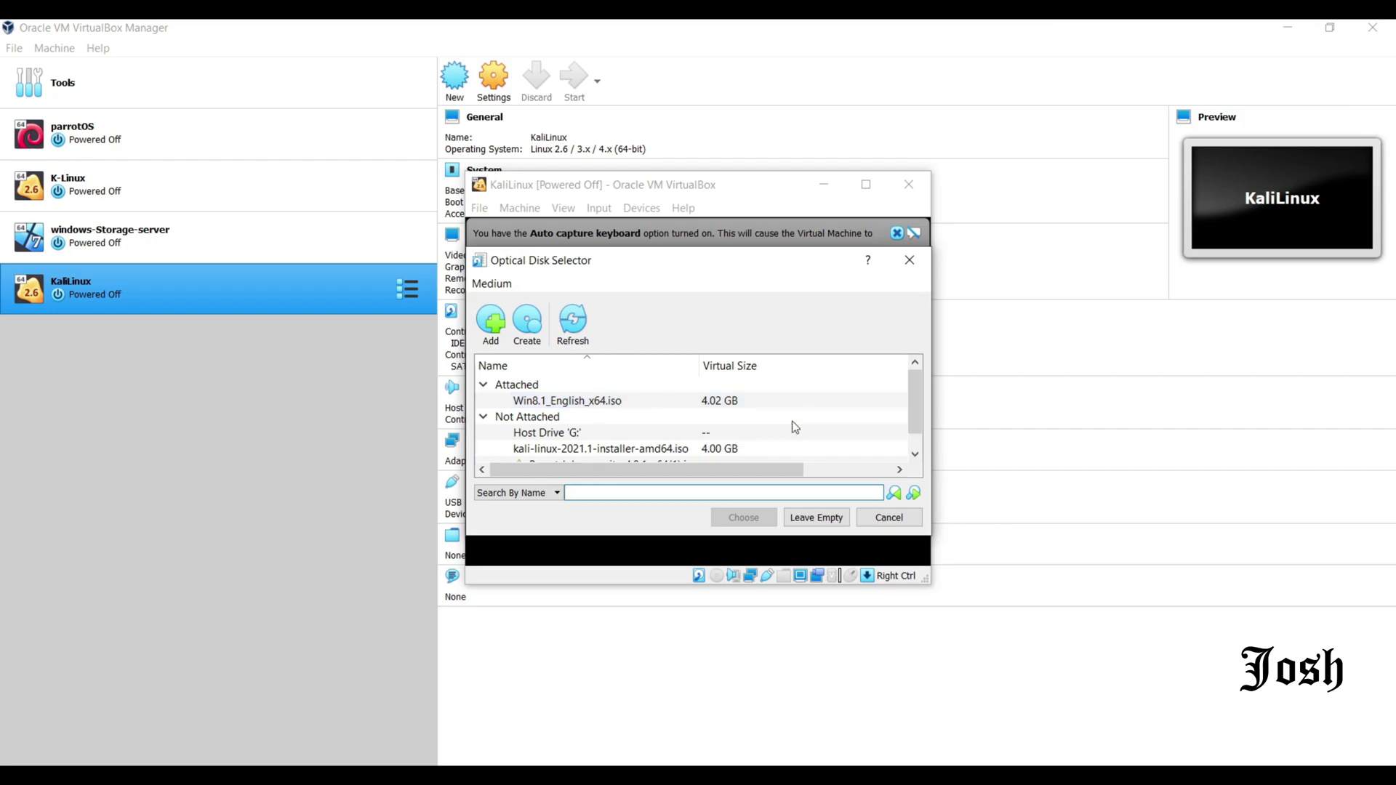
pyautogui.scroll(-1, 920, 405)
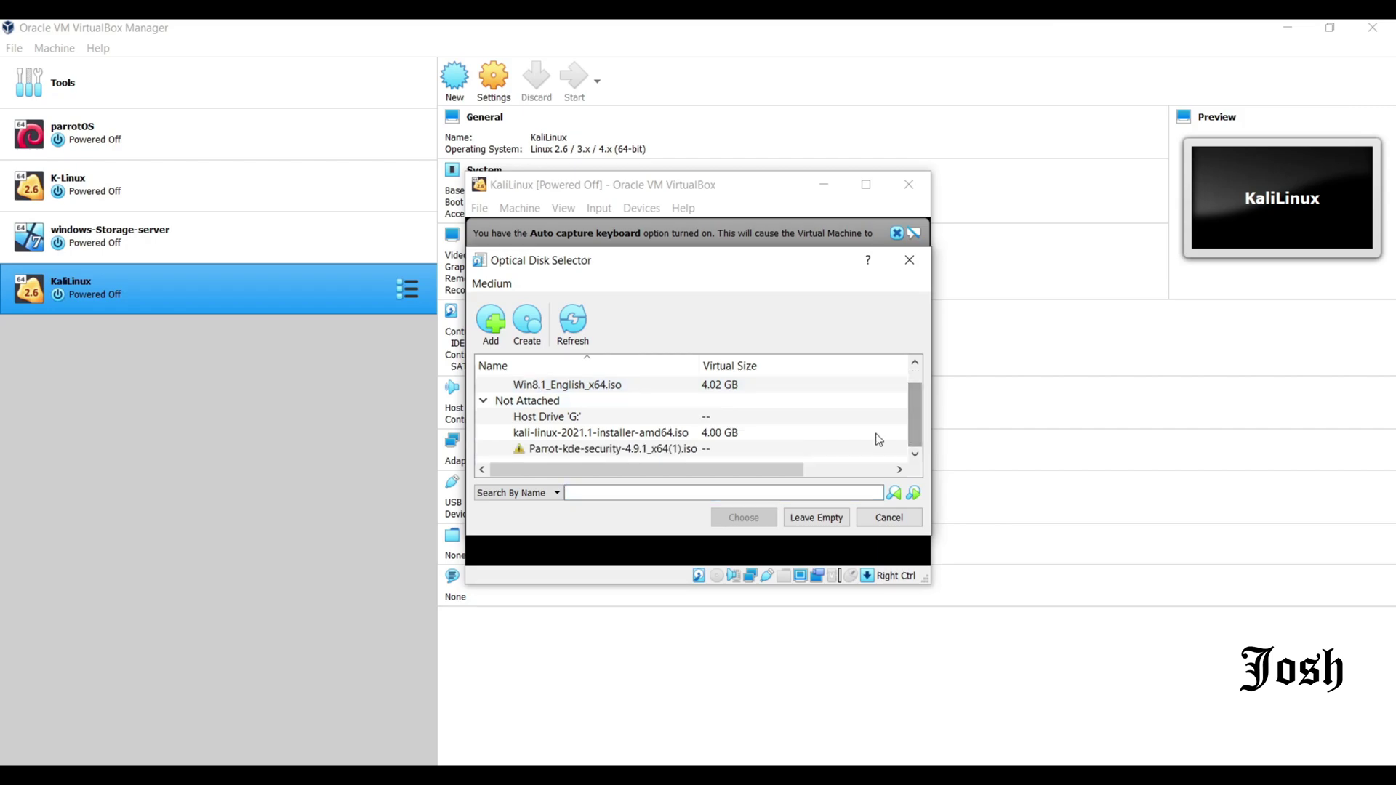
pyautogui.click(568, 386)
pyautogui.rightClick(565, 385)
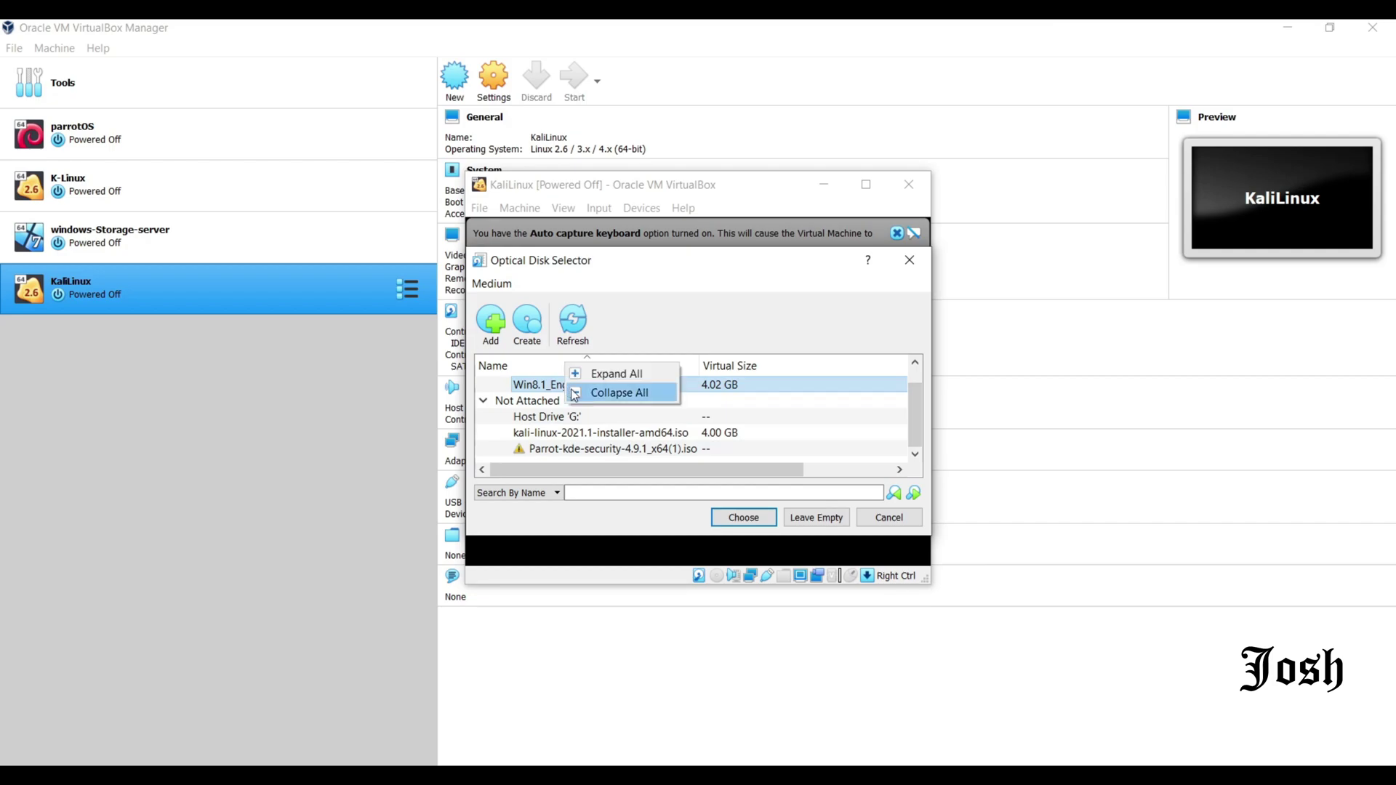
# Add kali-linux-2021.1-installer-amd64 from the PenTest (D:) drive and choose it as the start-up disk.
pyautogui.click(491, 320)
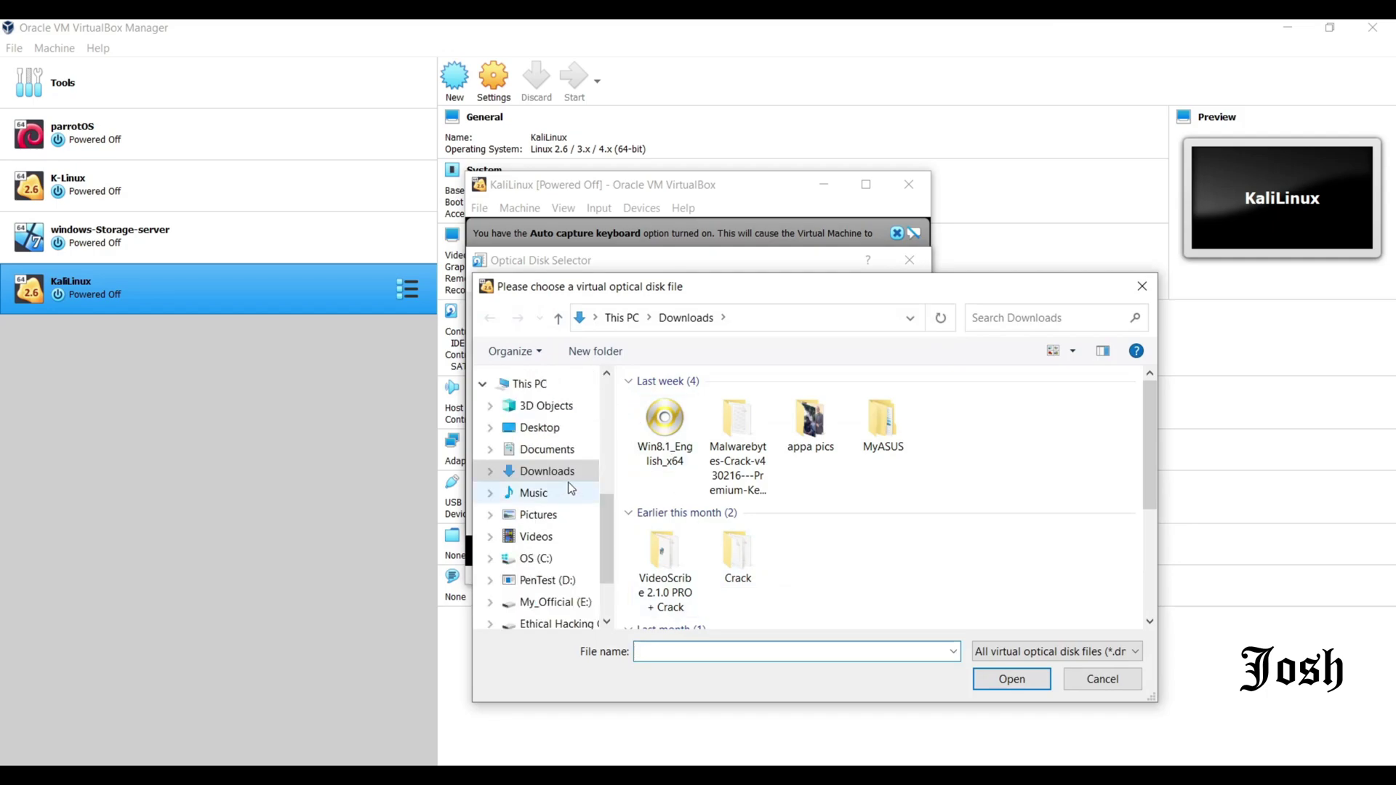
pyautogui.click(560, 584)
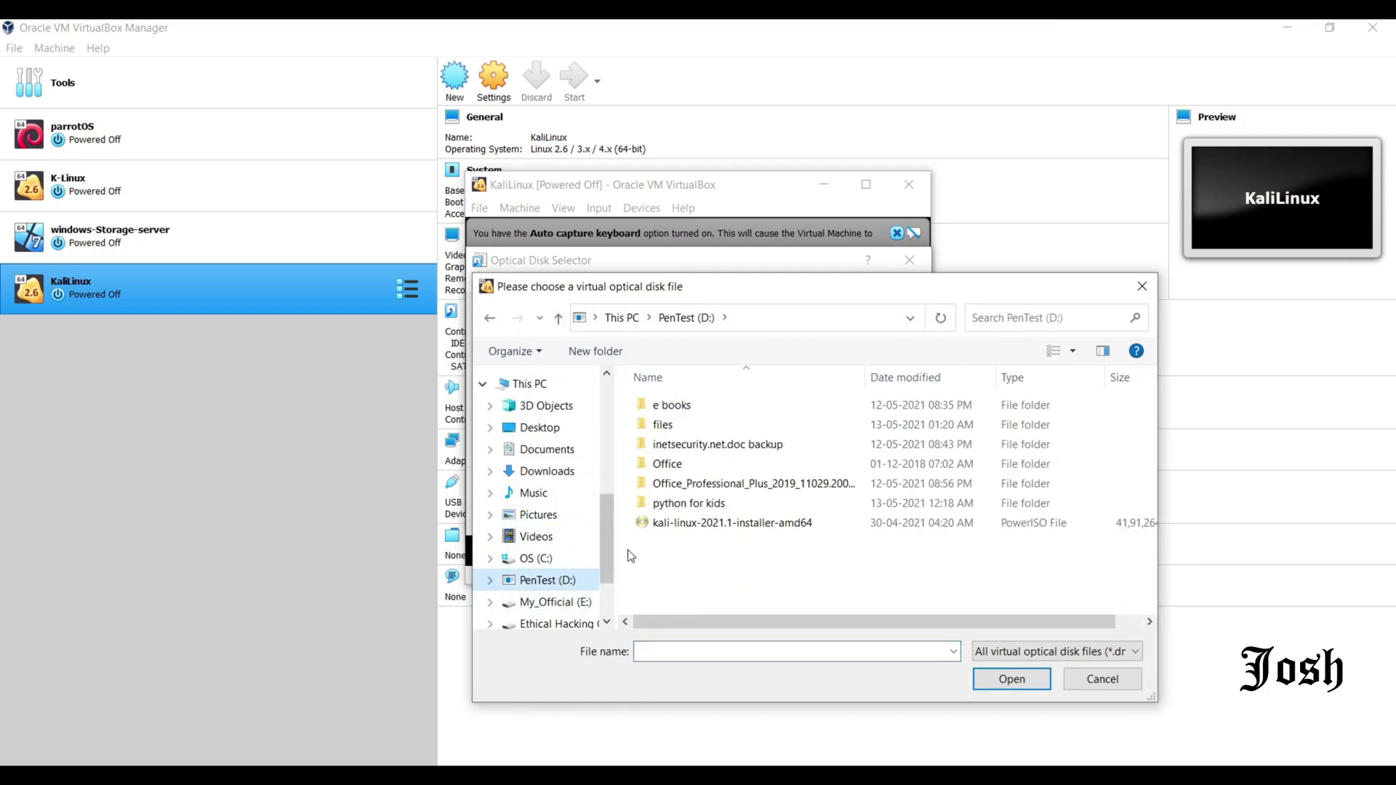
pyautogui.click(695, 523)
pyautogui.click(1002, 679)
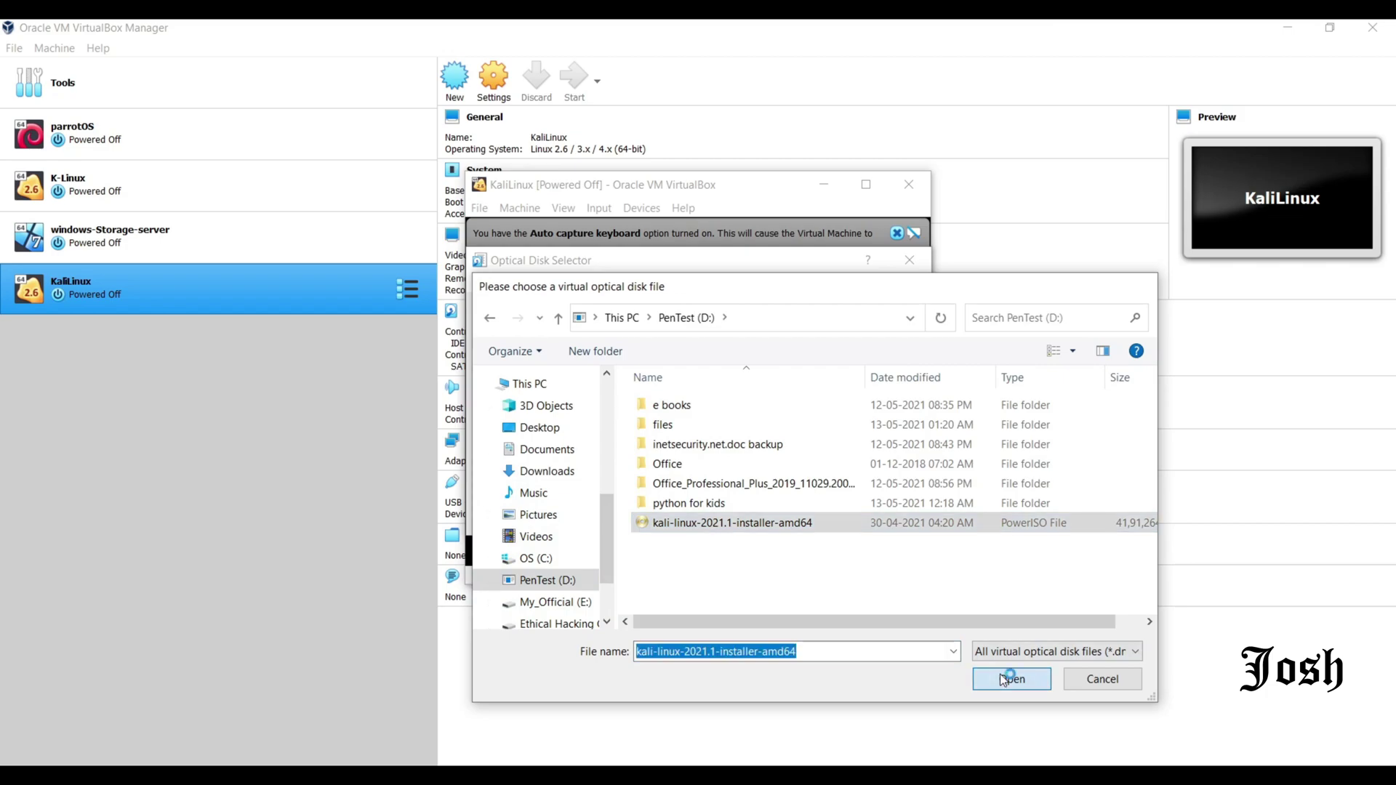
pyautogui.scroll(-2, 796, 449)
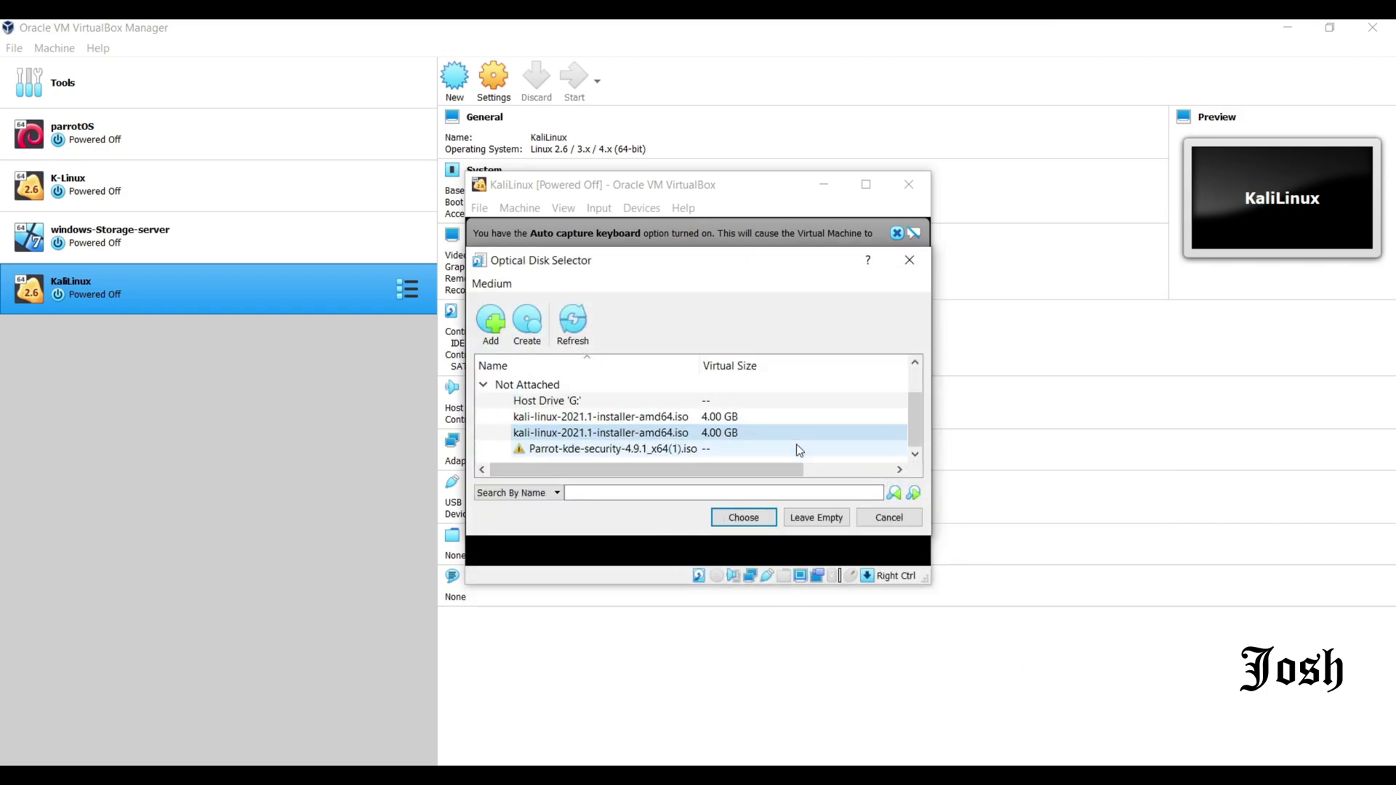
pyautogui.click(733, 518)
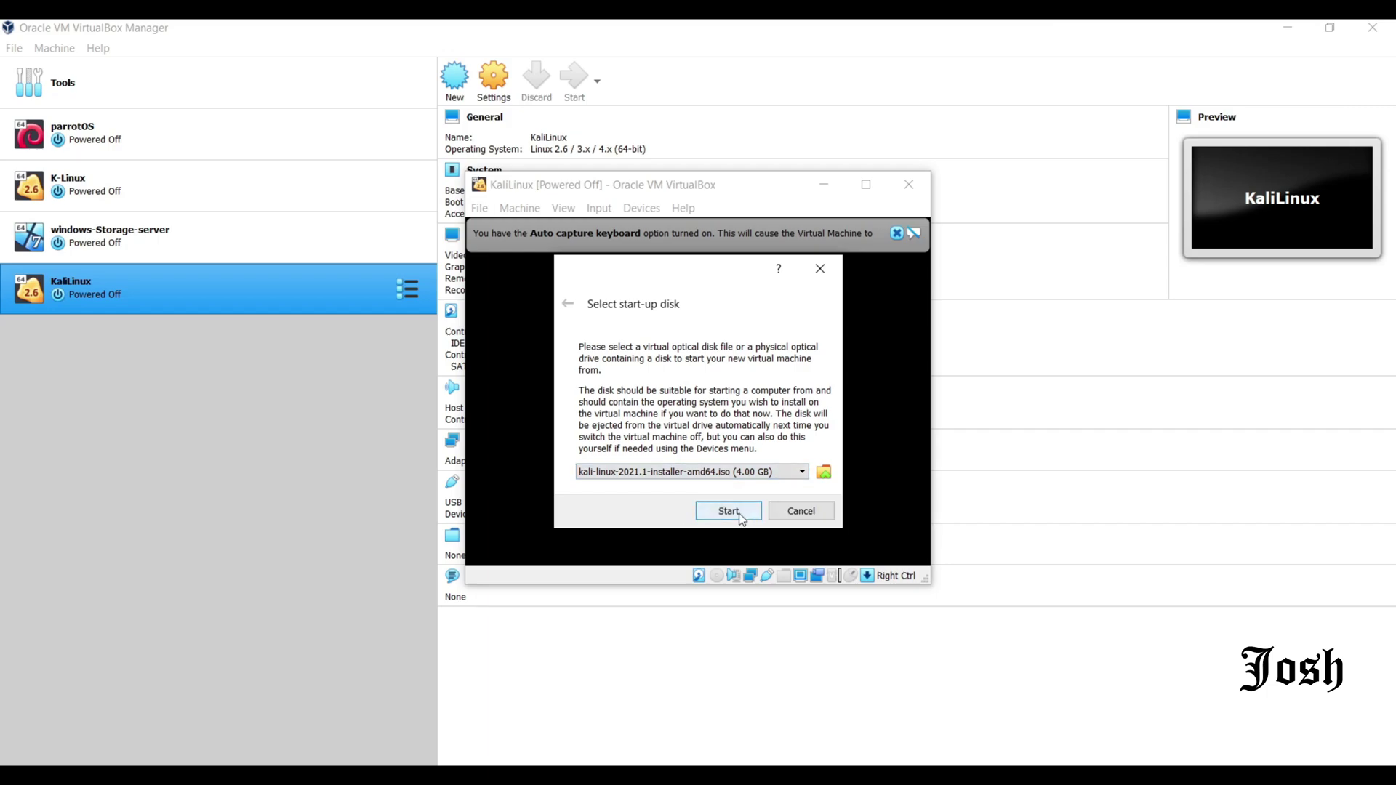
# Boot the machine from the Kali image, choose Graphical install, and dismiss the keyboard and mouse notifications.
pyautogui.click(738, 512)
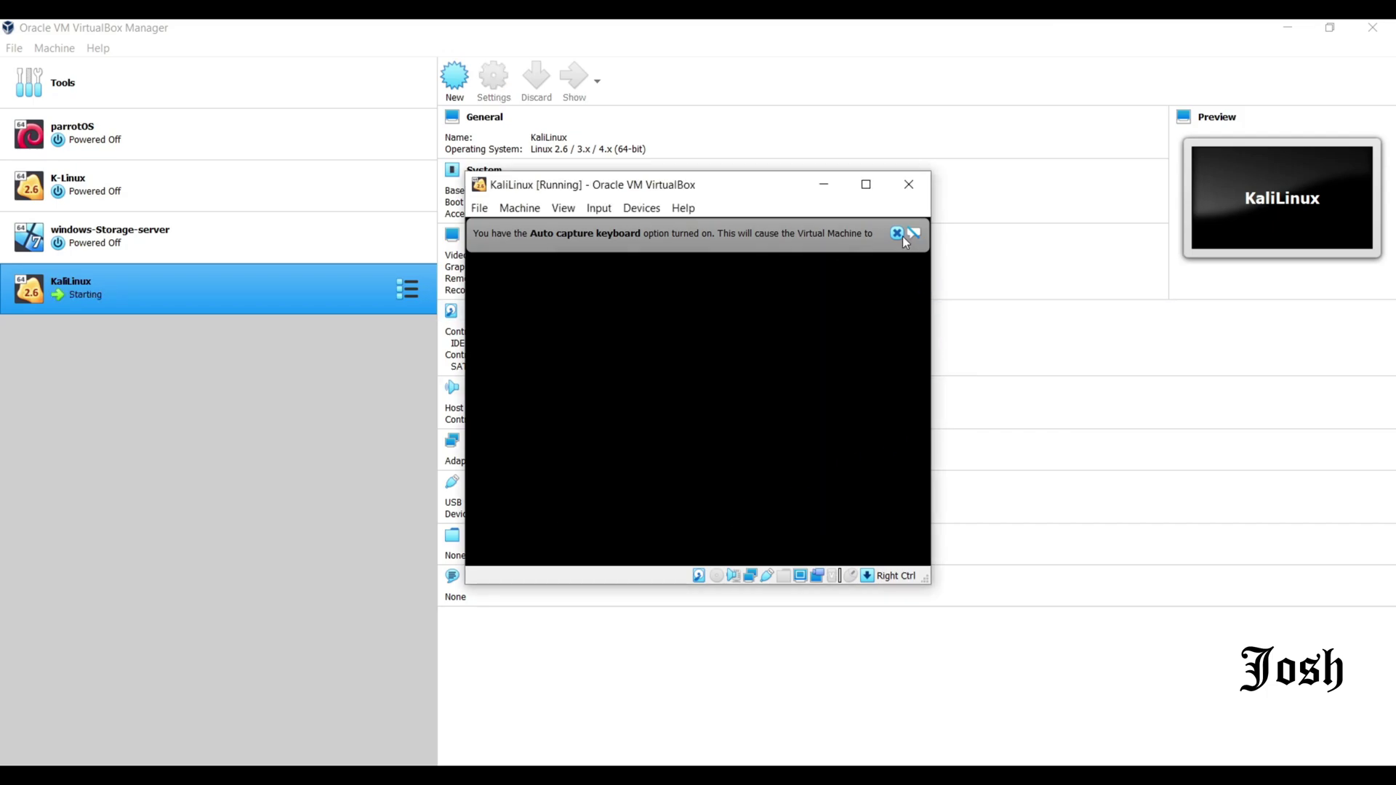
pyautogui.click(896, 233)
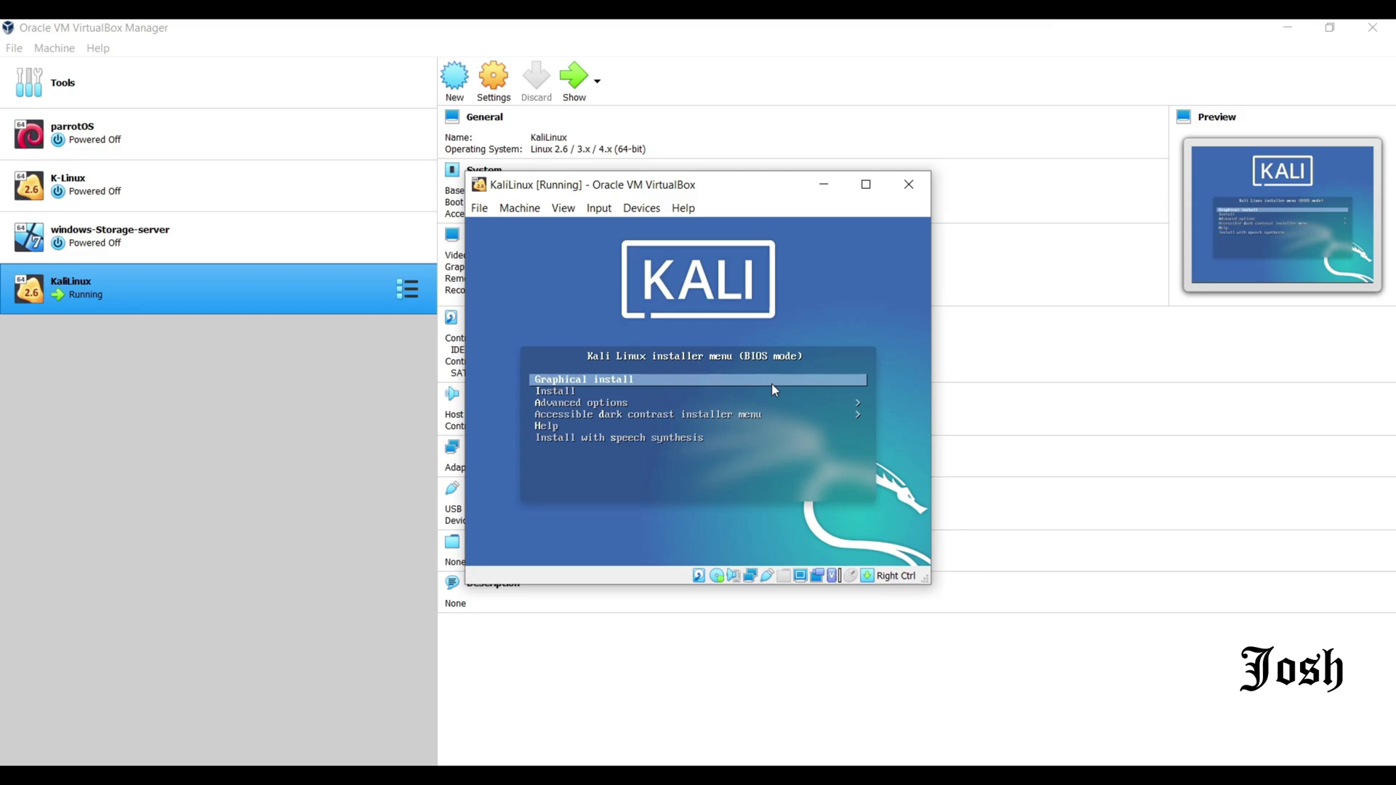
pyautogui.press('Return')
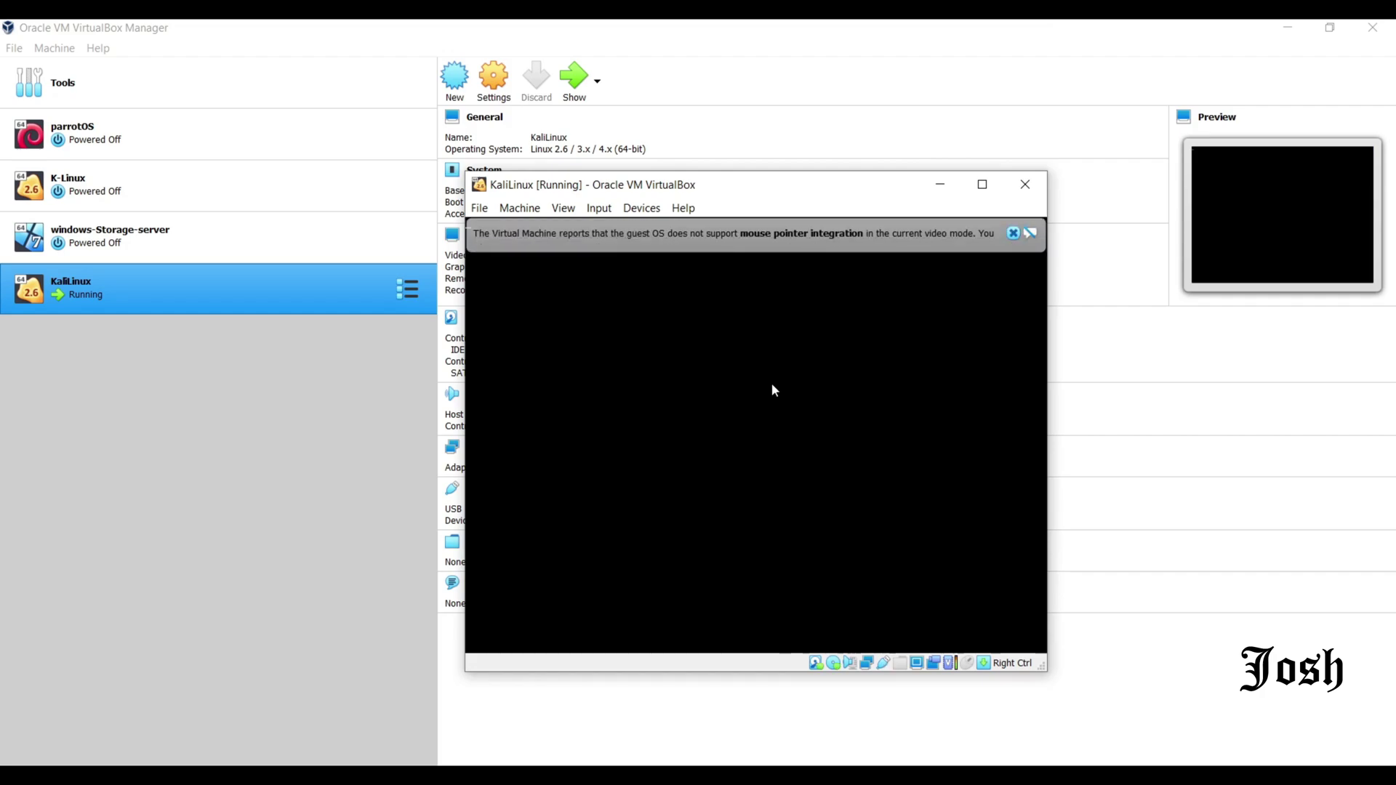
pyautogui.click(1012, 233)
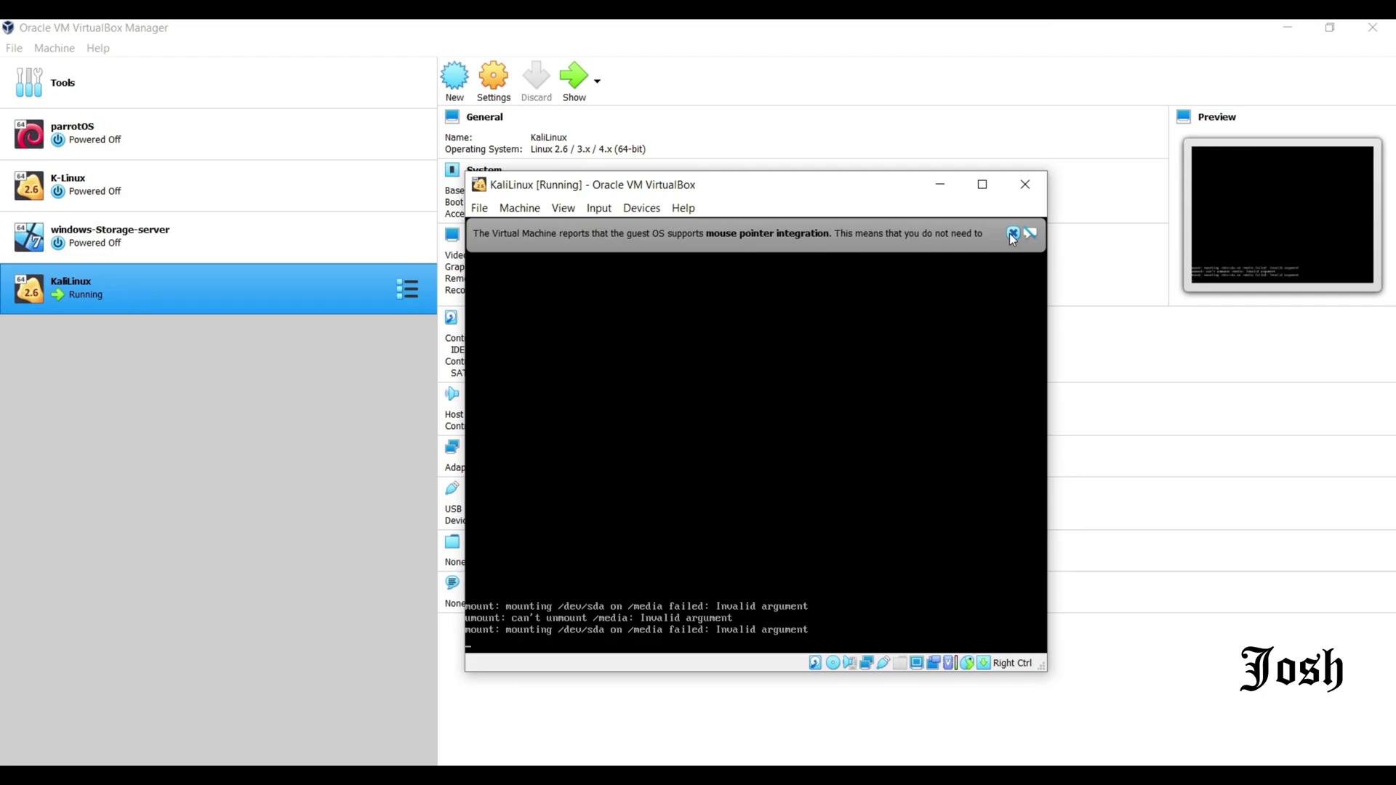
pyautogui.click(1012, 234)
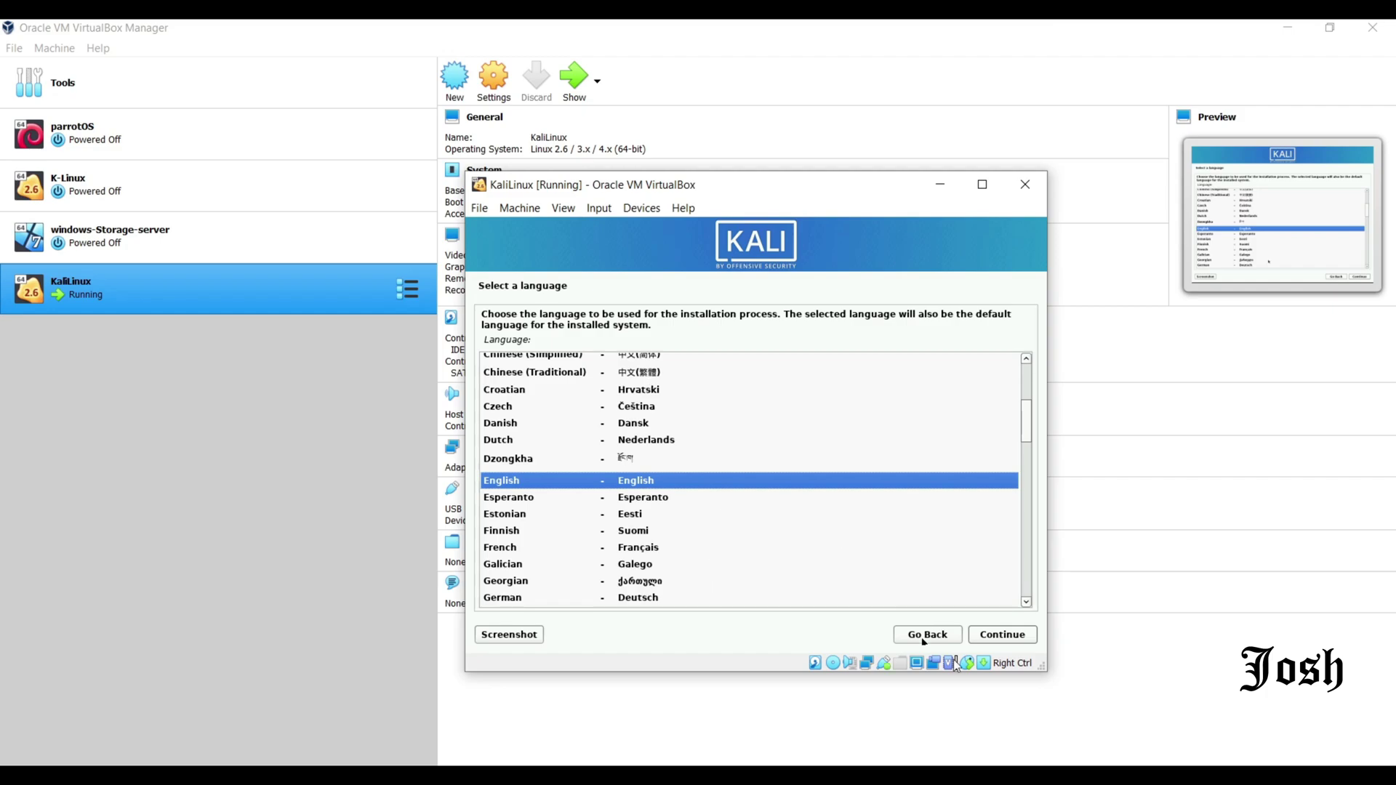
# Configure the installer with English as the language, India as the location and the American English keymap.
pyautogui.click(1018, 636)
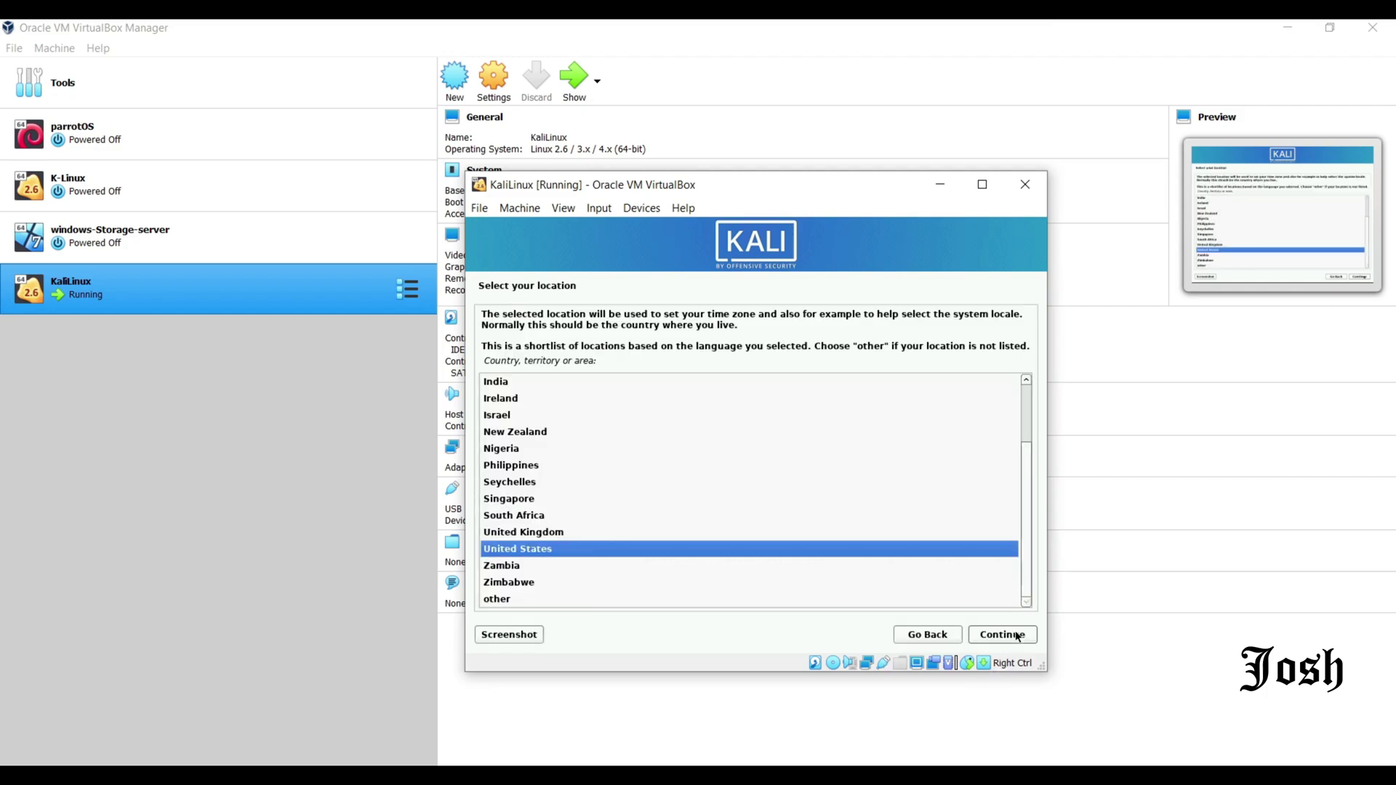
pyautogui.click(483, 382)
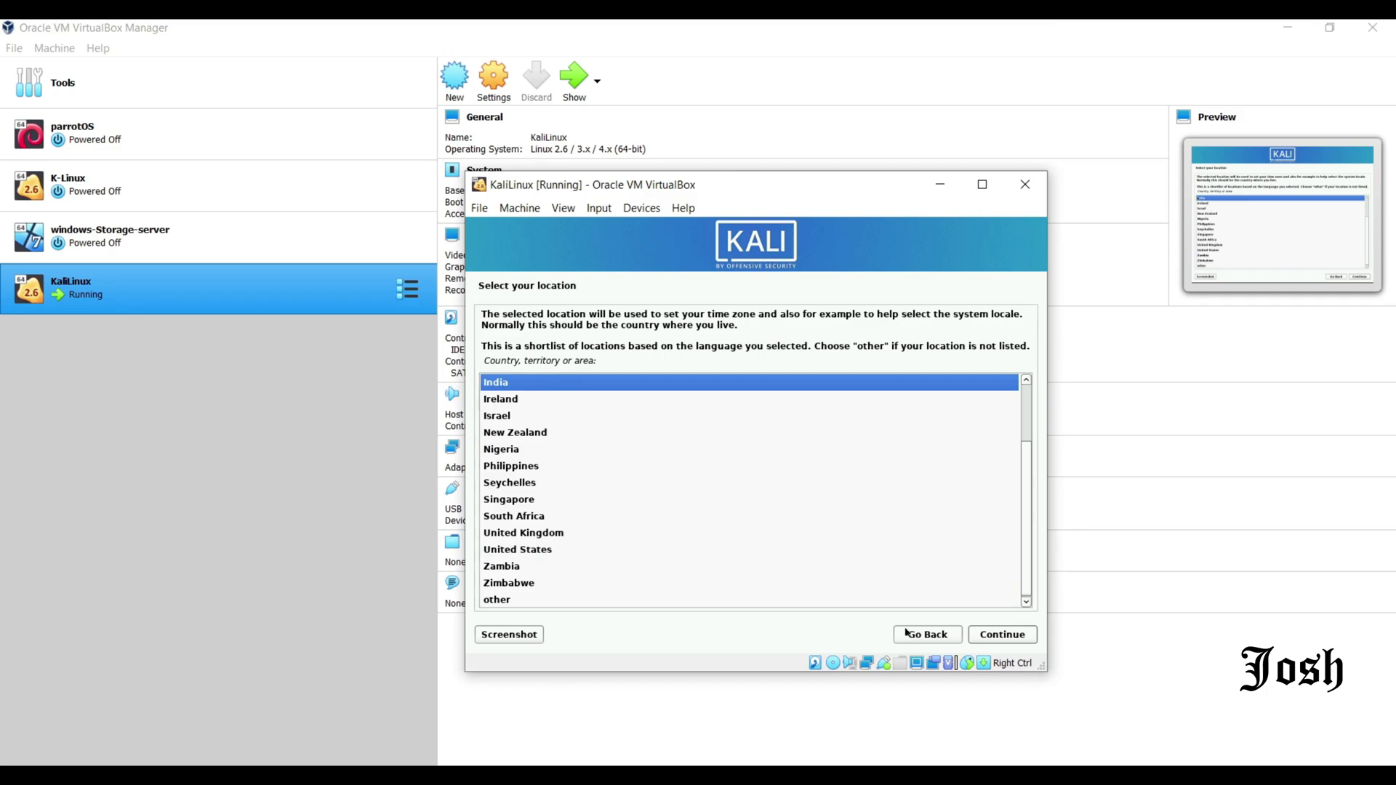
pyautogui.click(1007, 643)
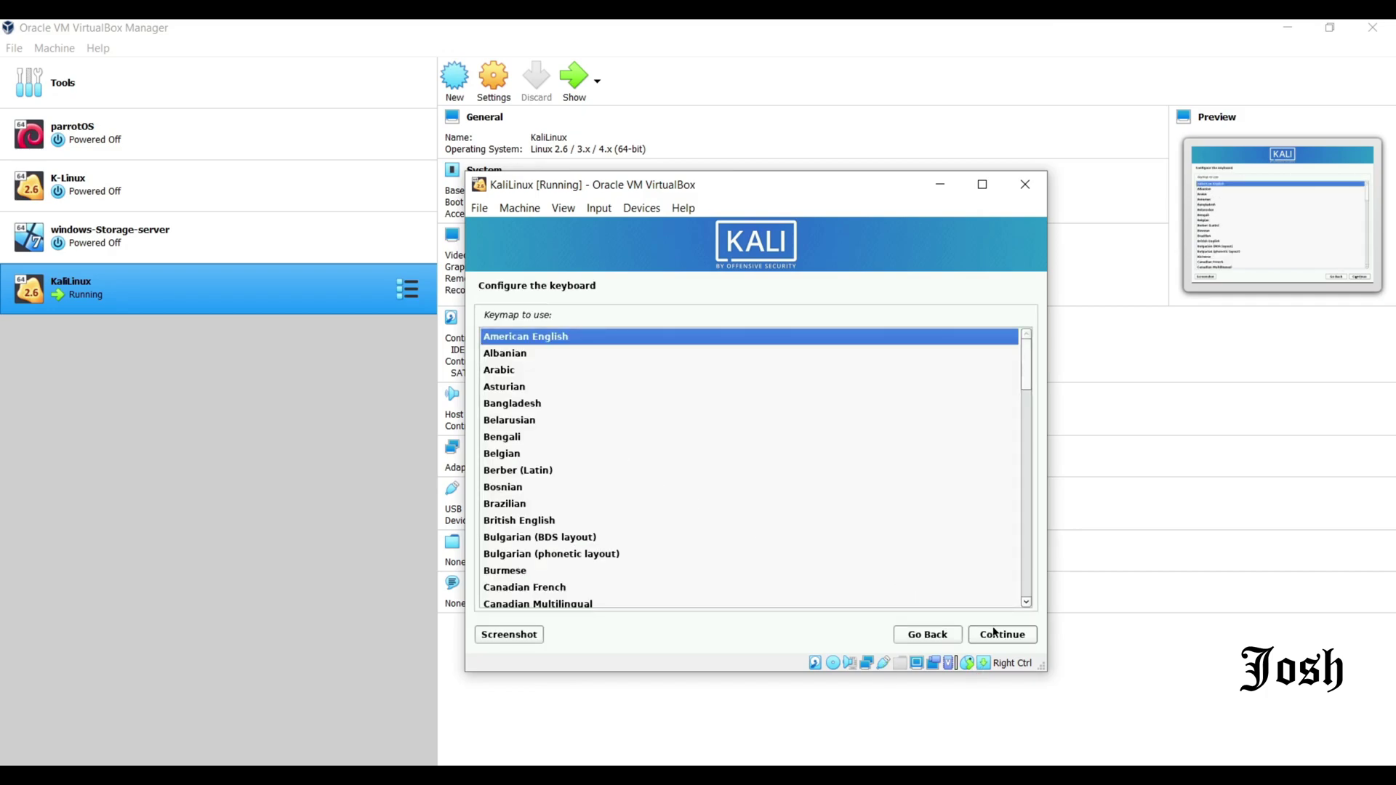
pyautogui.click(997, 639)
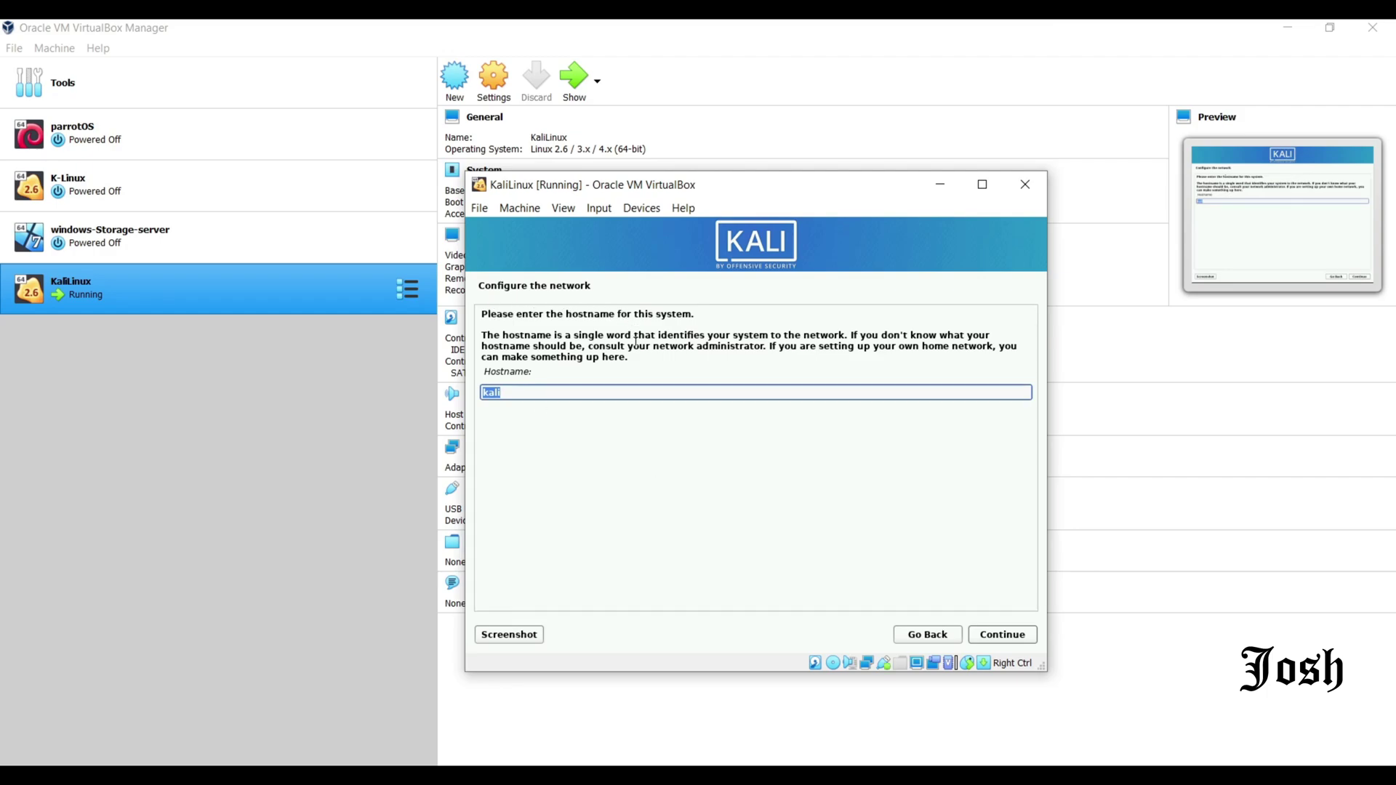
# Keep kali as the hostname and leave the domain name blank.
pyautogui.click(636, 394)
pyautogui.click(1000, 640)
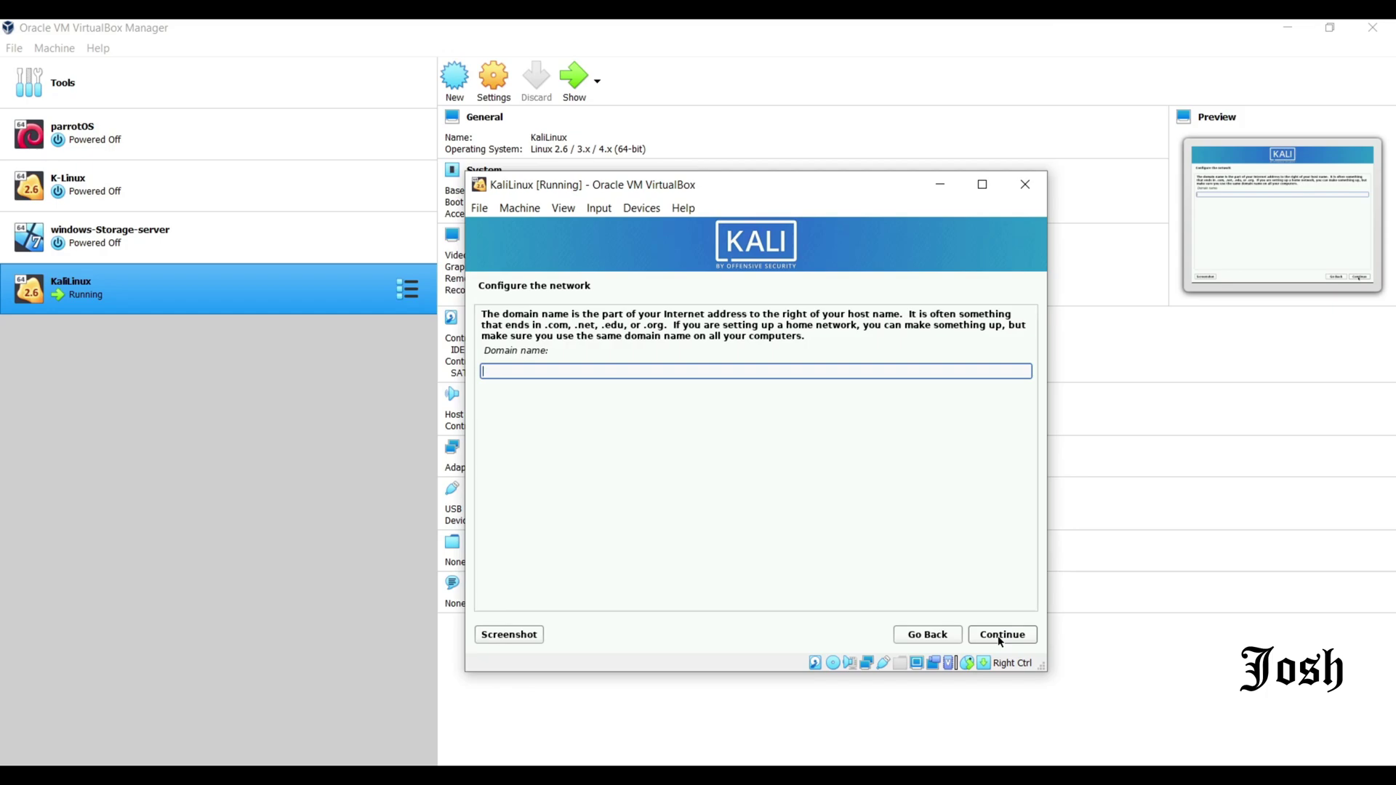
pyautogui.click(1000, 639)
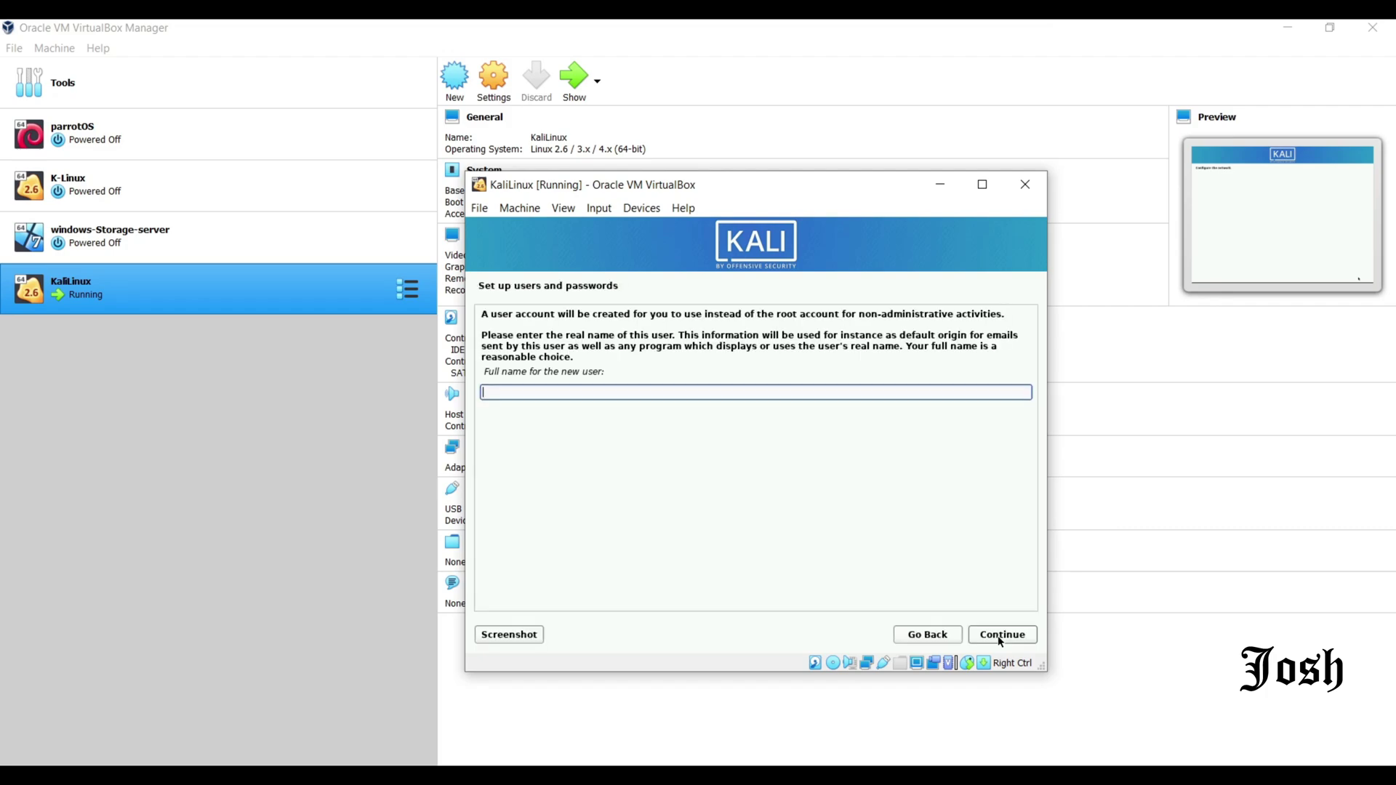
# Enter the new user's full name and accept the suggested account username.
pyautogui.write('joshua')
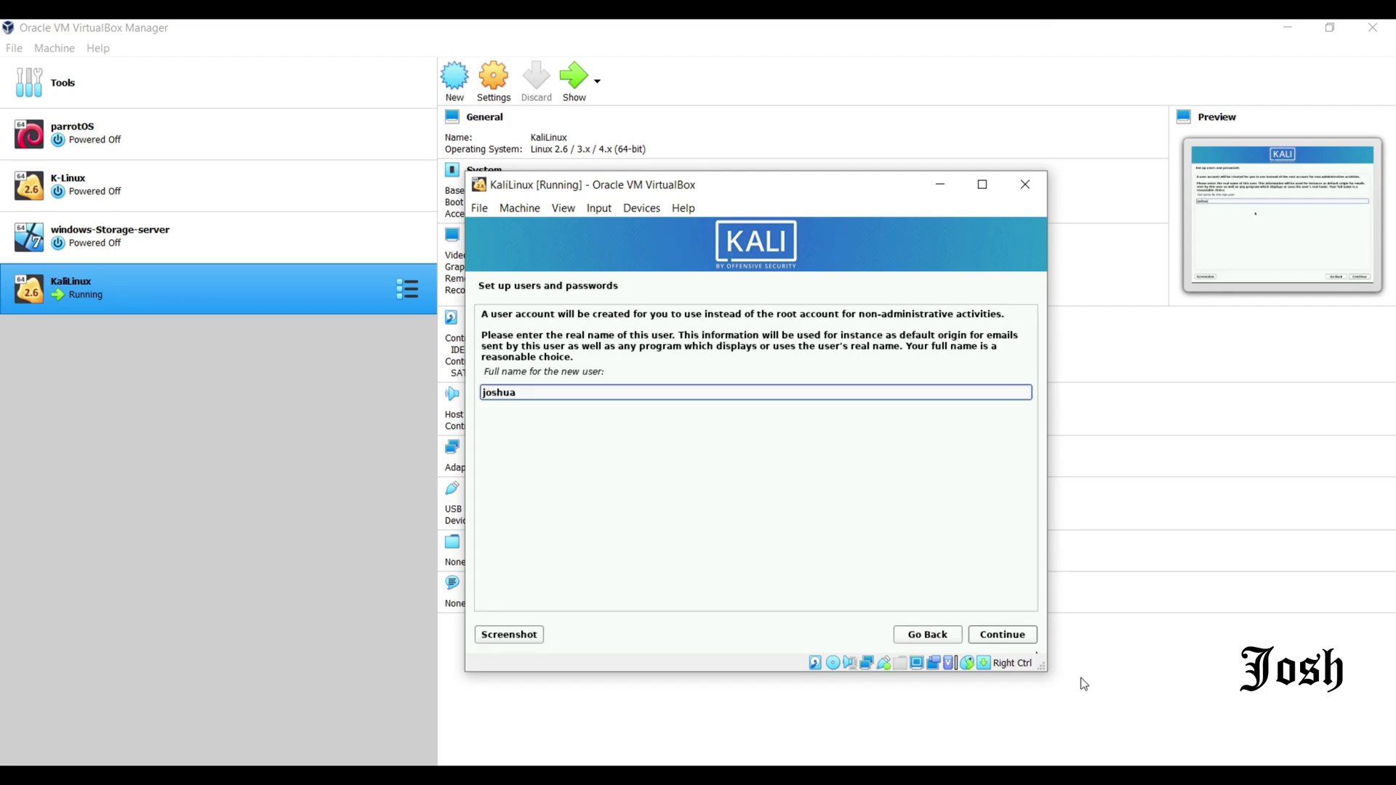
pyautogui.click(1013, 637)
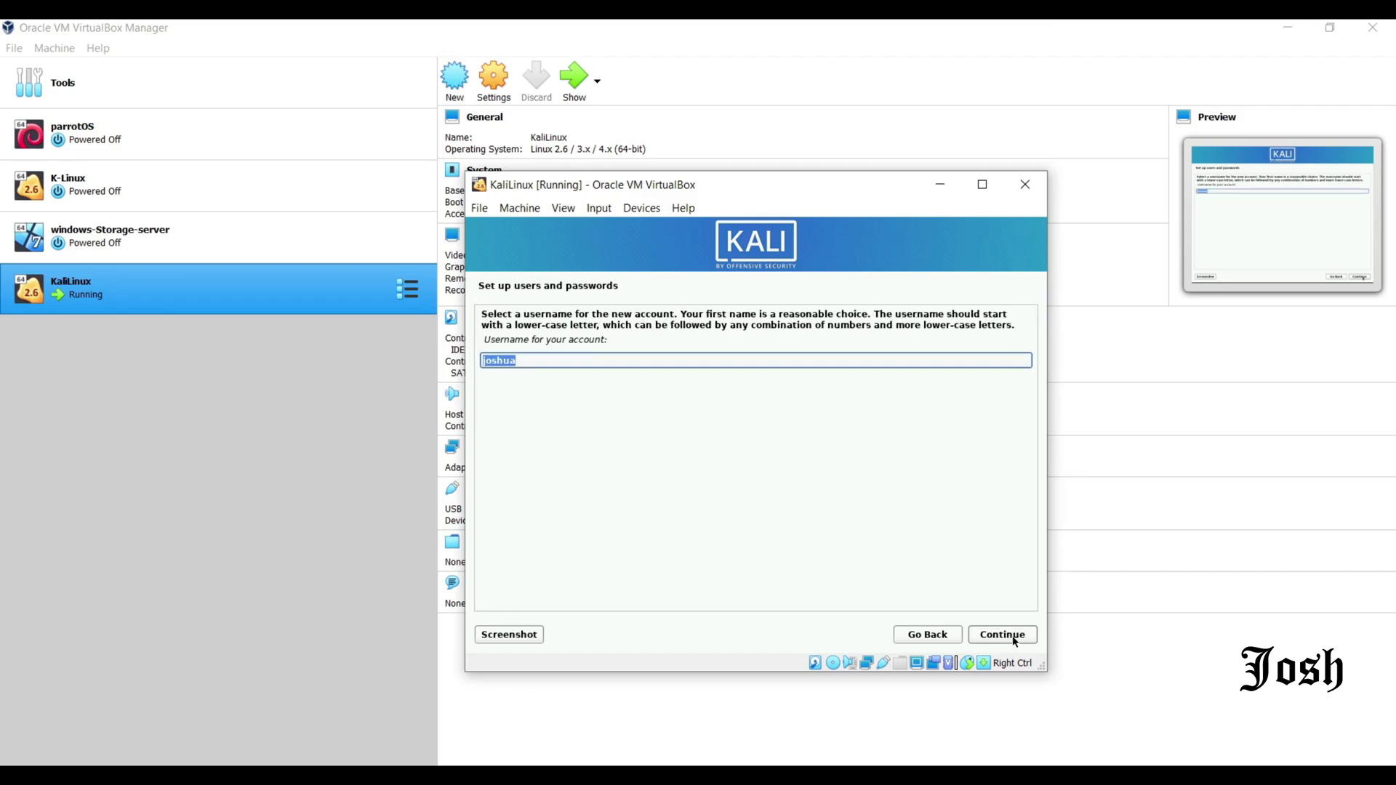
pyautogui.click(1015, 641)
# Enter the new user's password, repeat it for verification, and submit it.
pyautogui.write('******')
pyautogui.press('Tab')
pyautogui.press('Tab')
pyautogui.write('******')
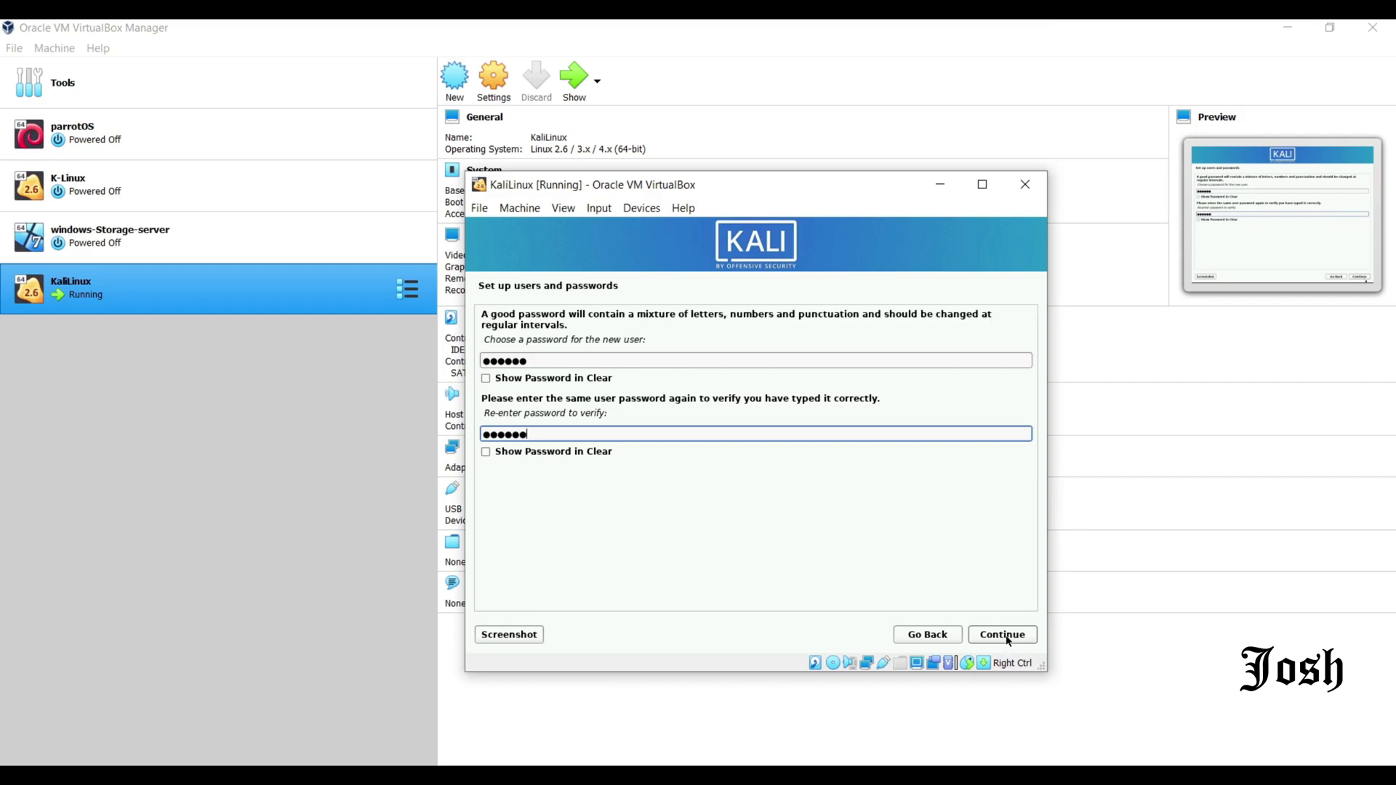
pyautogui.click(1007, 636)
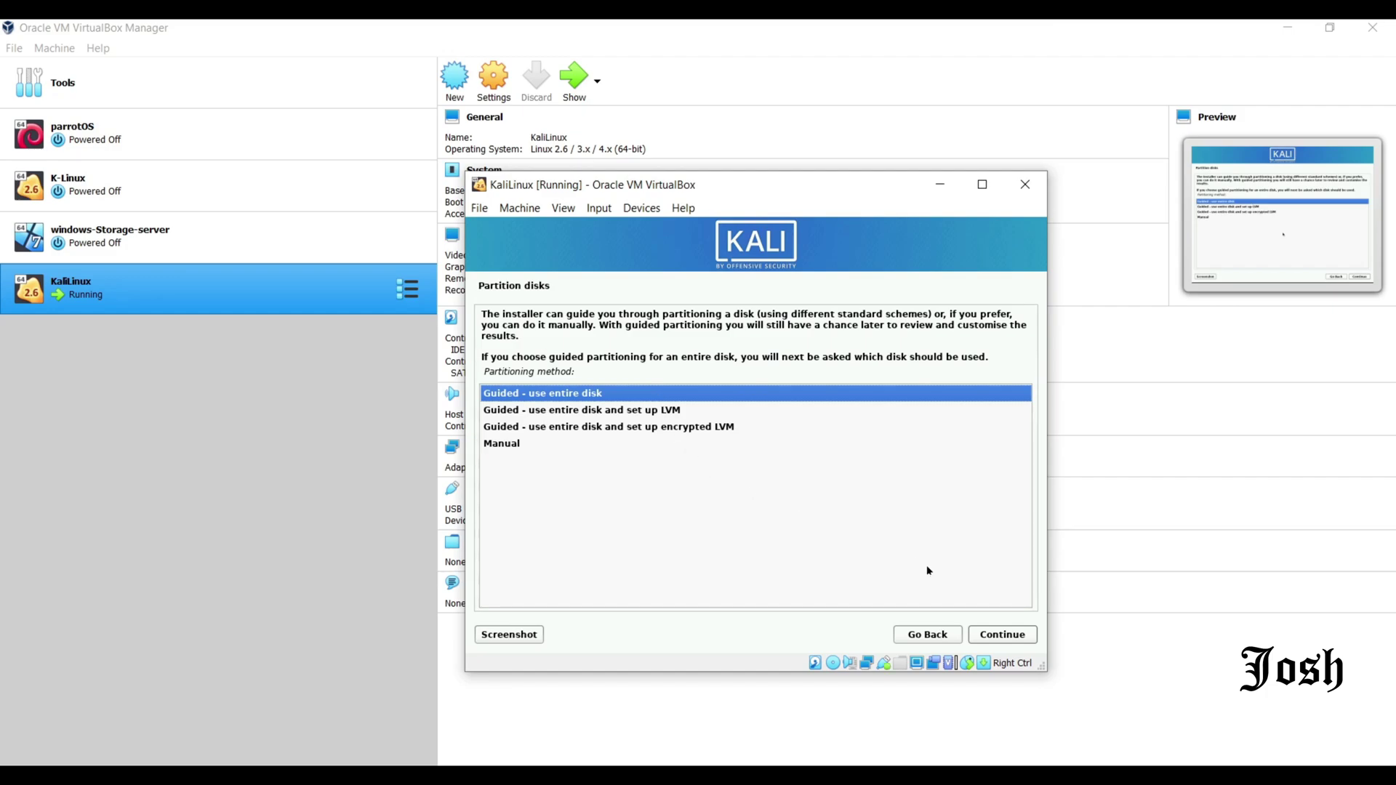
# Set up guided partitioning that uses the entire SCSI1 (sda) virtual disk with all files in one partition.
pyautogui.click(1002, 637)
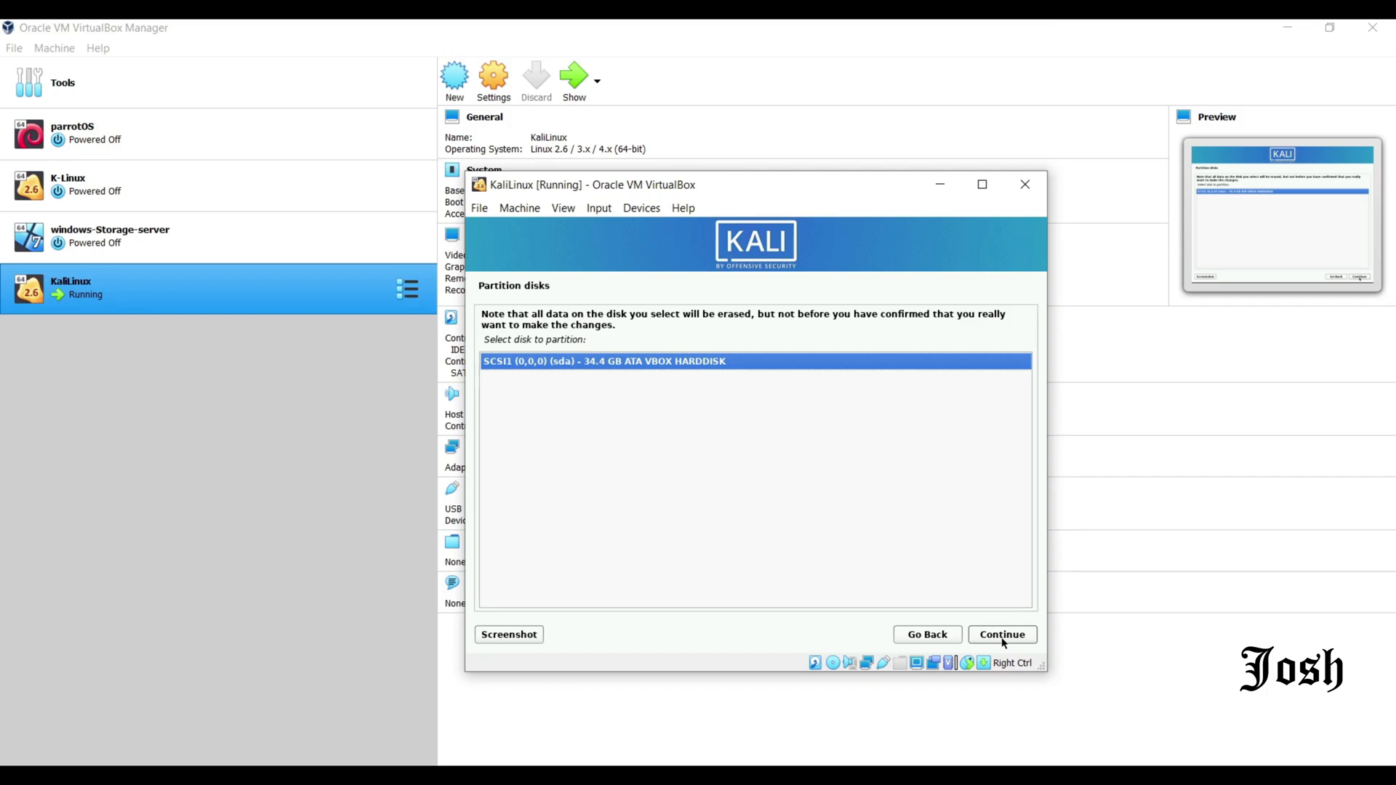
pyautogui.click(1002, 640)
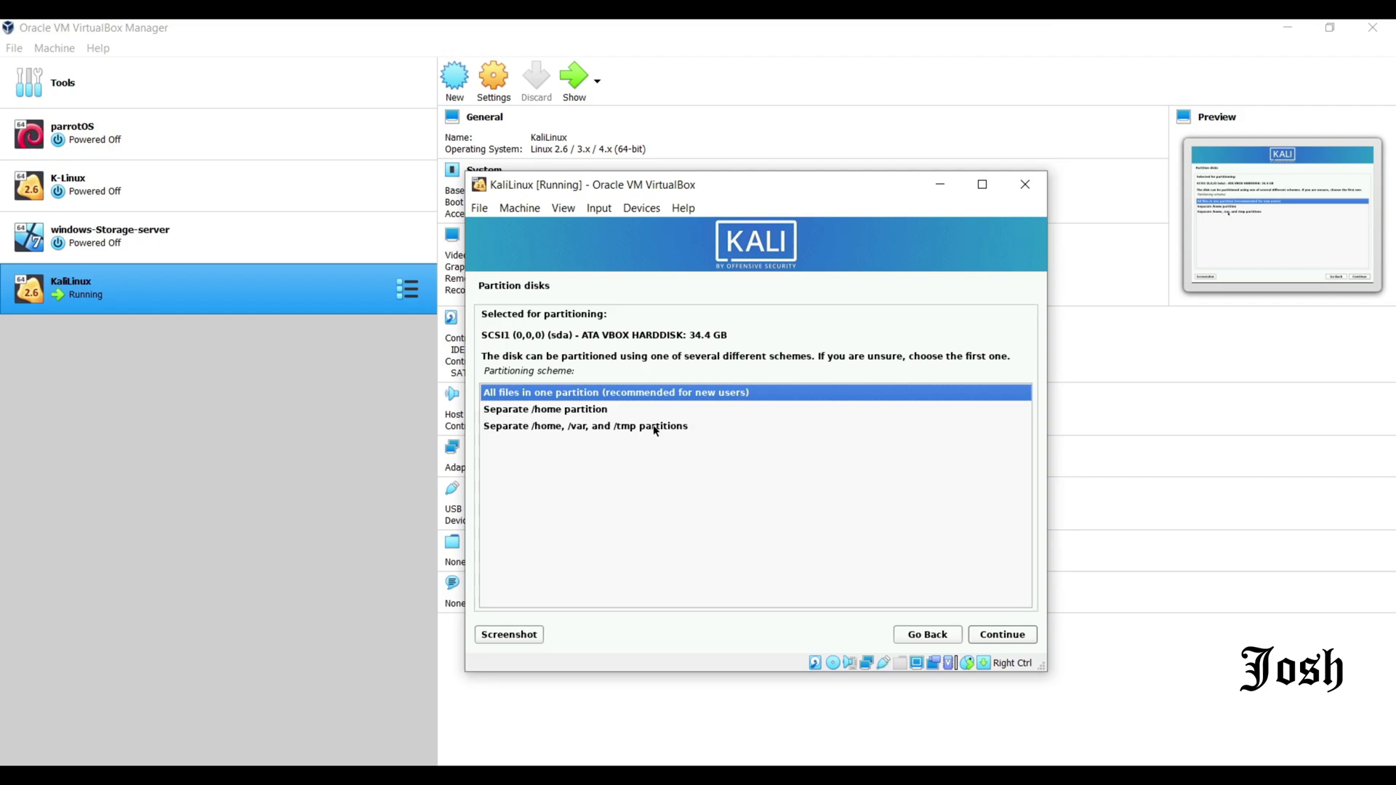
pyautogui.click(1002, 635)
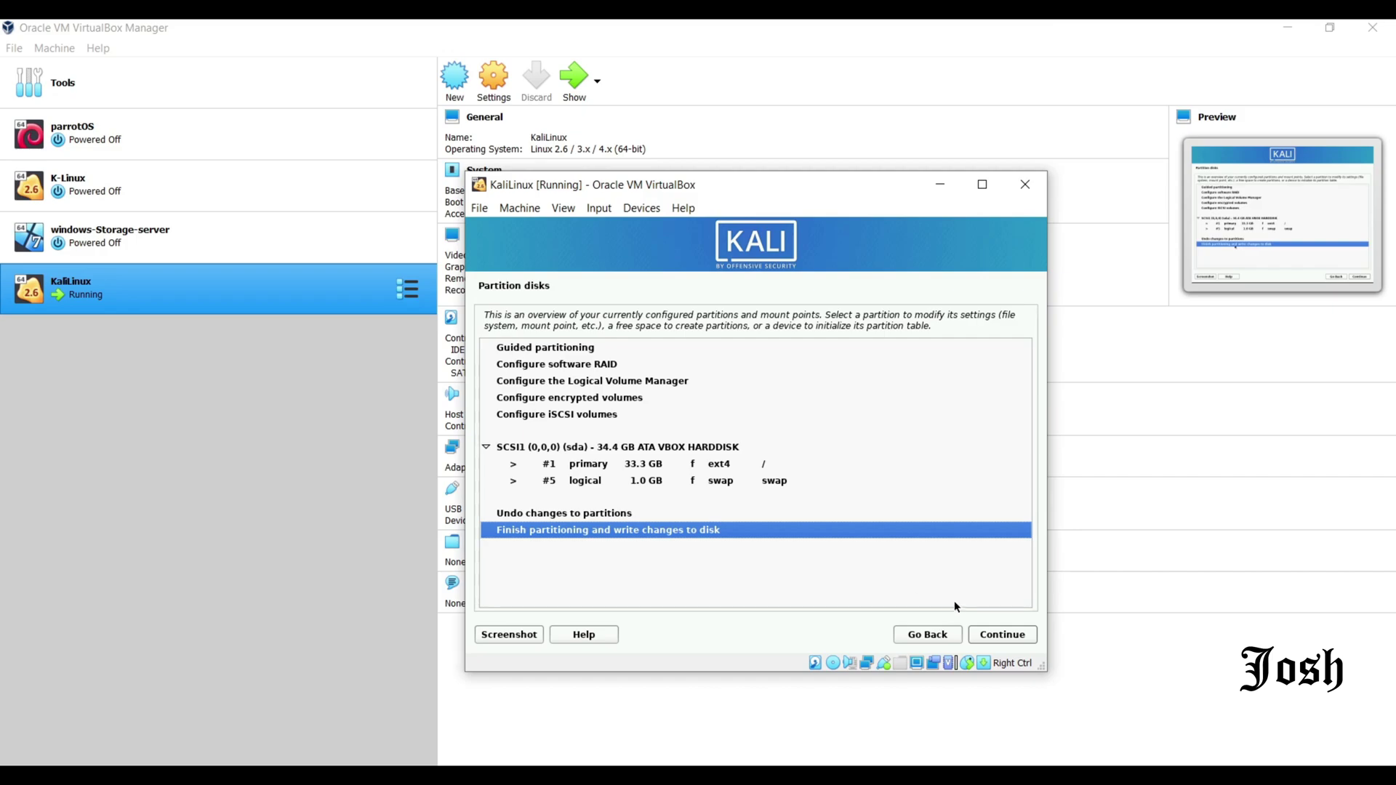
# Finish partitioning and confirm writing the ext4 and swap partition changes to the disk.
pyautogui.click(1003, 636)
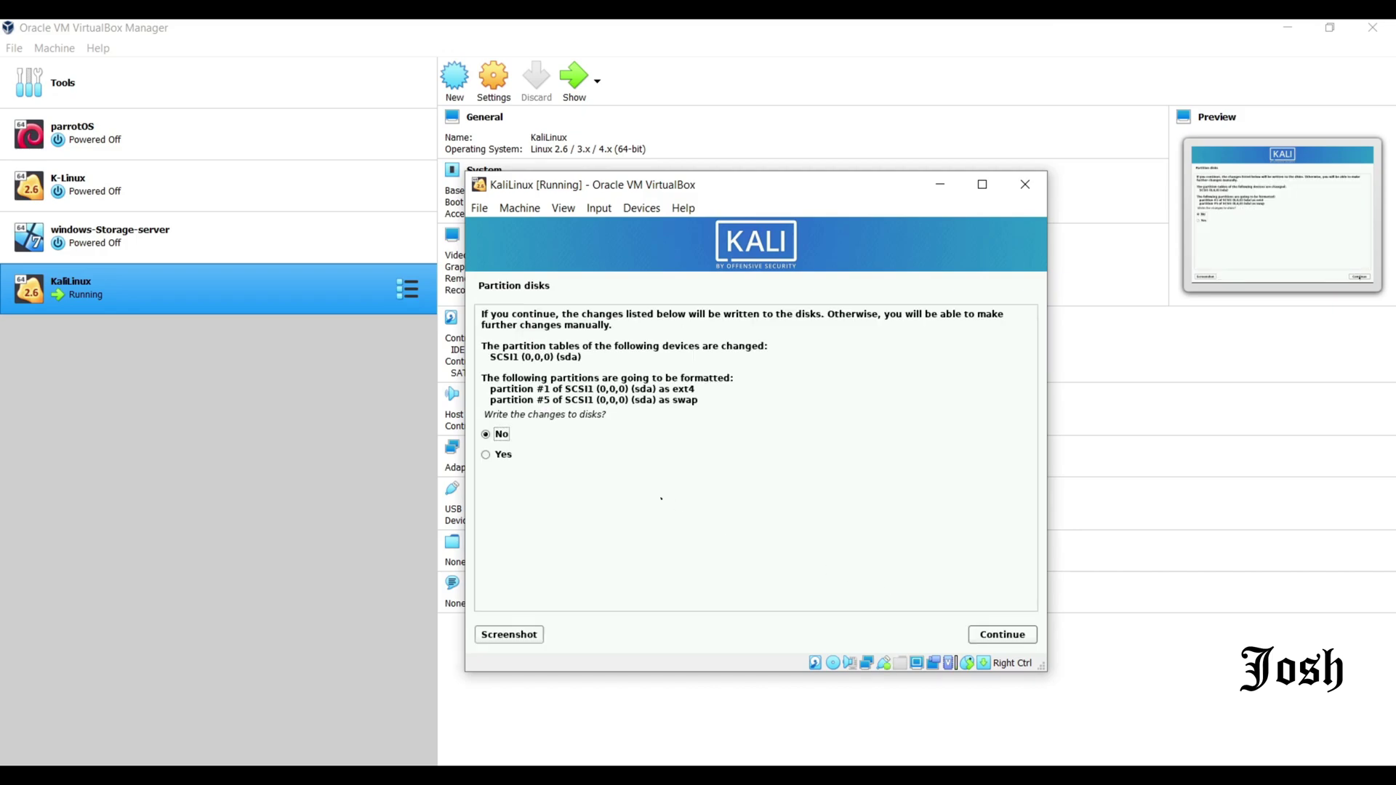
pyautogui.click(497, 455)
pyautogui.click(1004, 635)
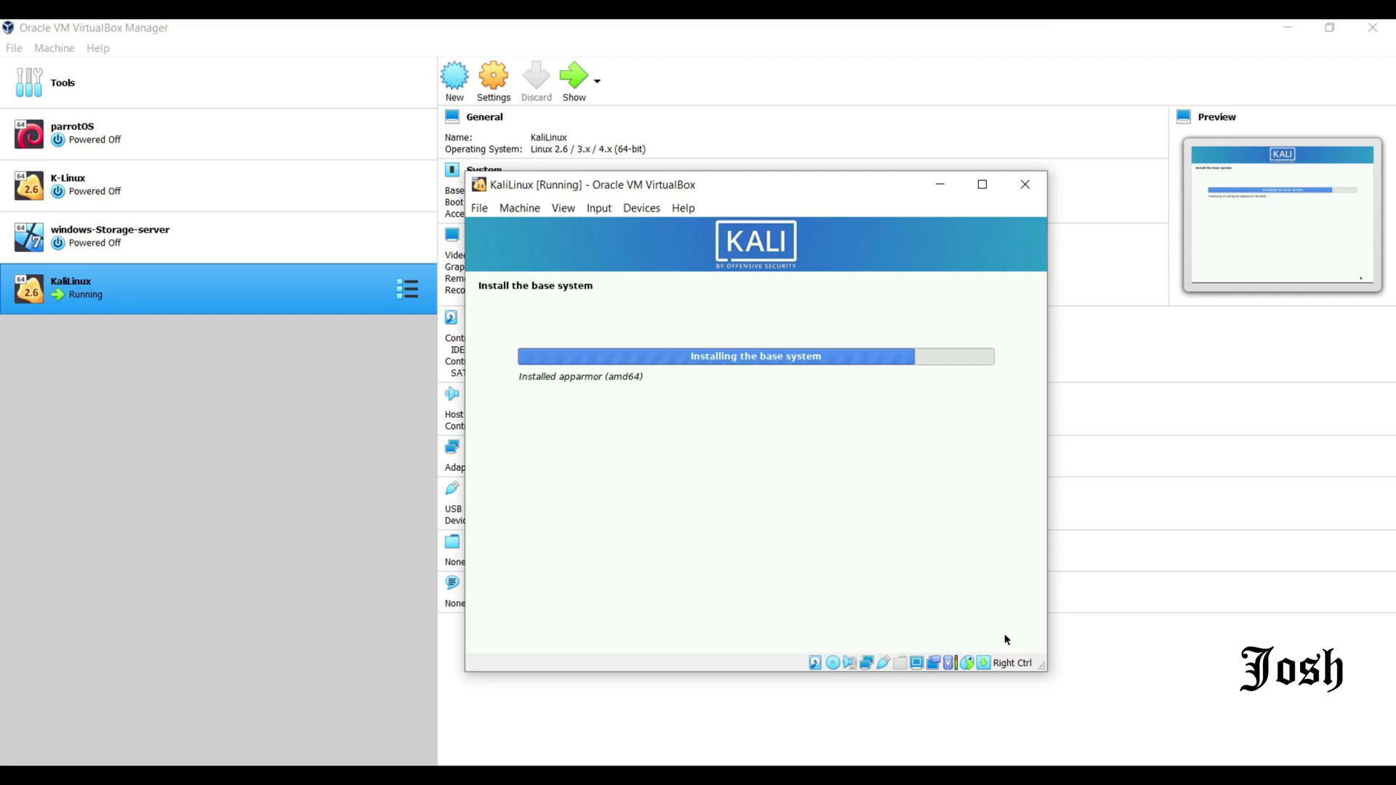
# Accept the default software selection with Xfce and install the GRUB boot loader to /dev/sda.
pyautogui.moveTo(957, 665)
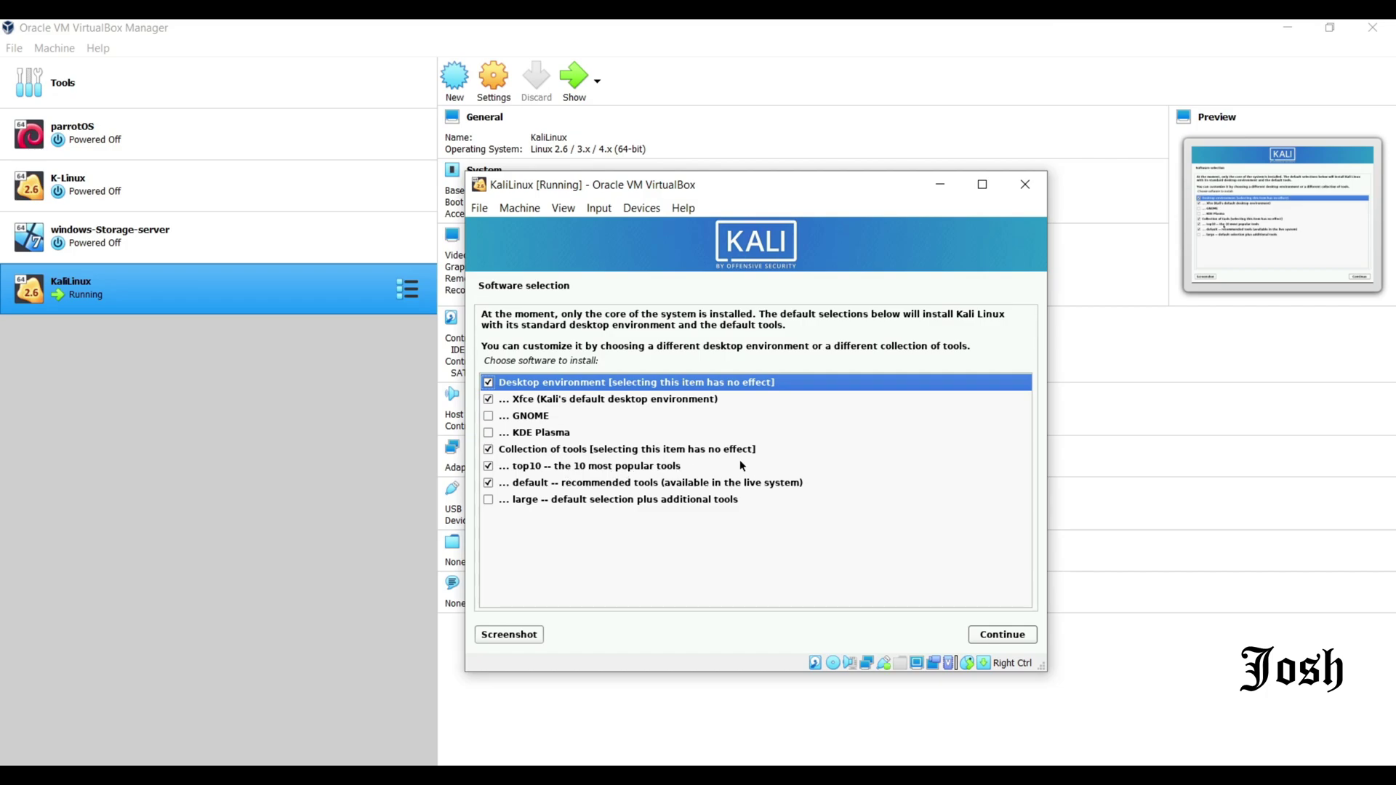
pyautogui.click(1009, 636)
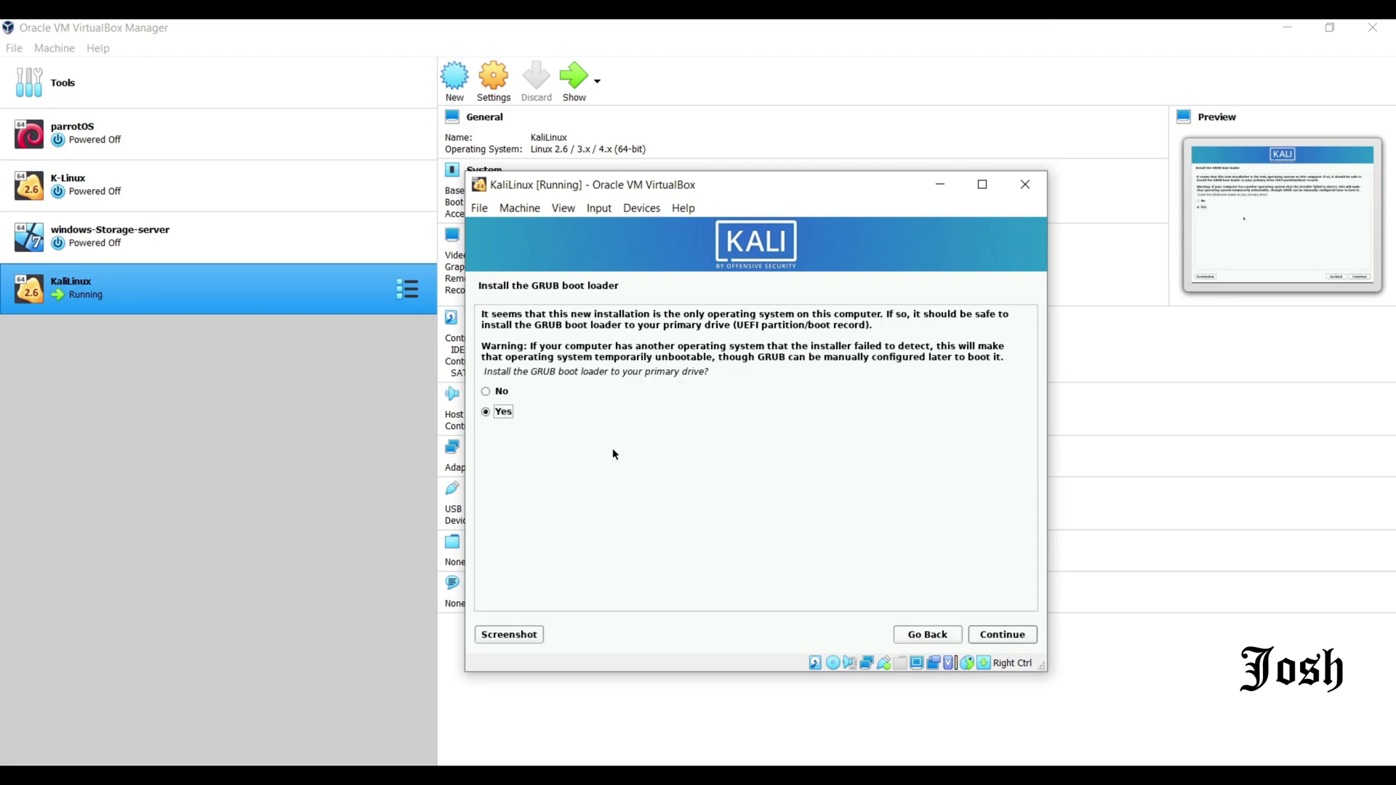
pyautogui.click(1011, 637)
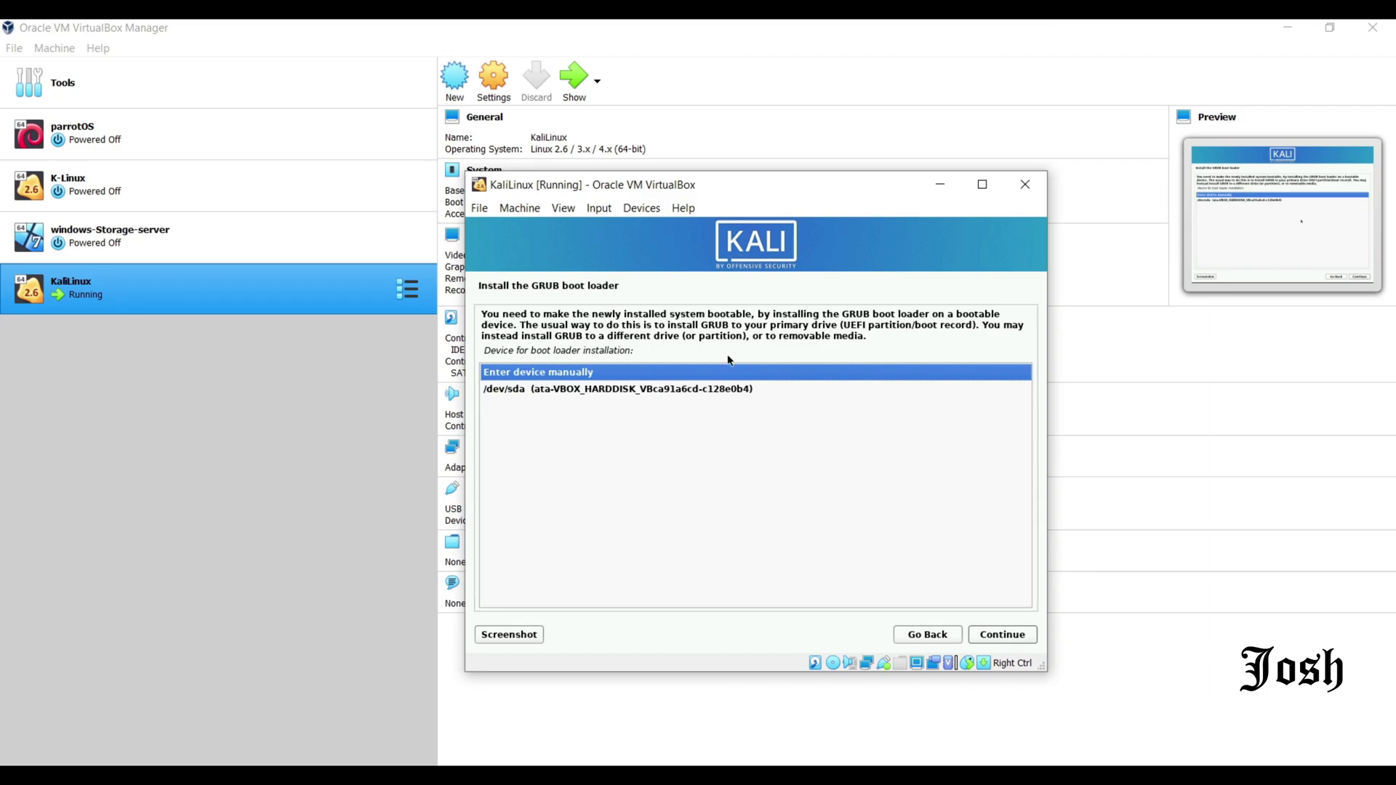
pyautogui.click(697, 391)
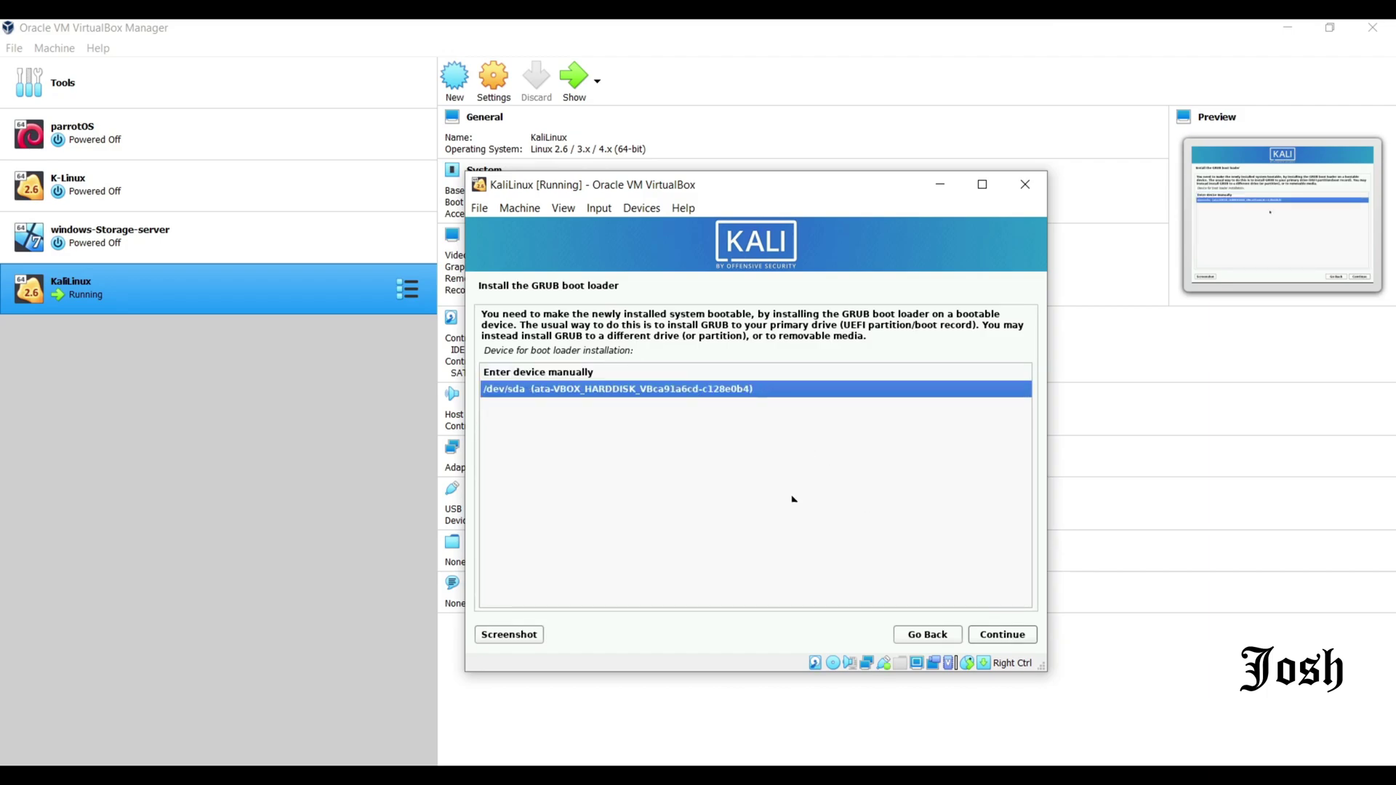
pyautogui.click(994, 634)
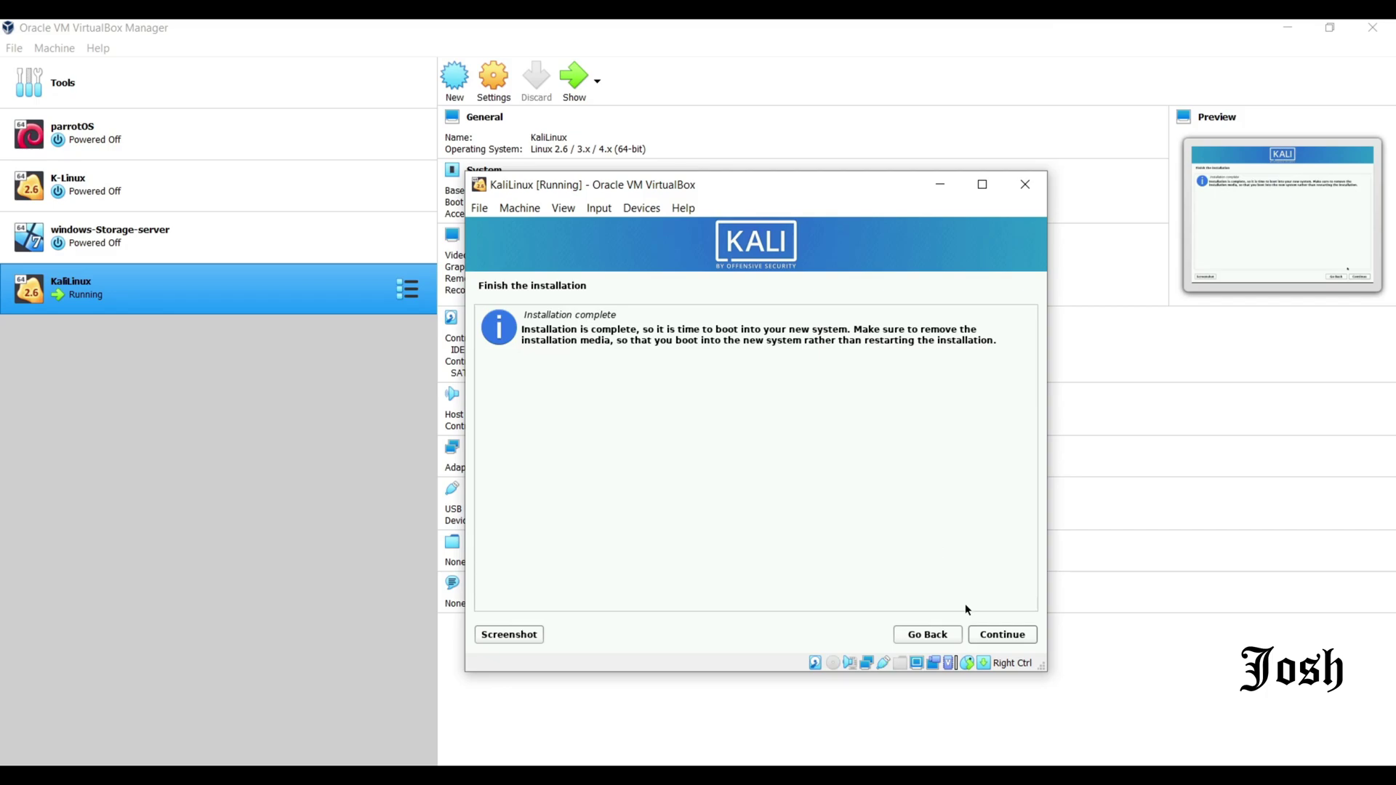
# Complete the installation and boot the virtual machine into the Kali GNU/Linux entry, dismissing the pointer integration notice.
pyautogui.click(1023, 635)
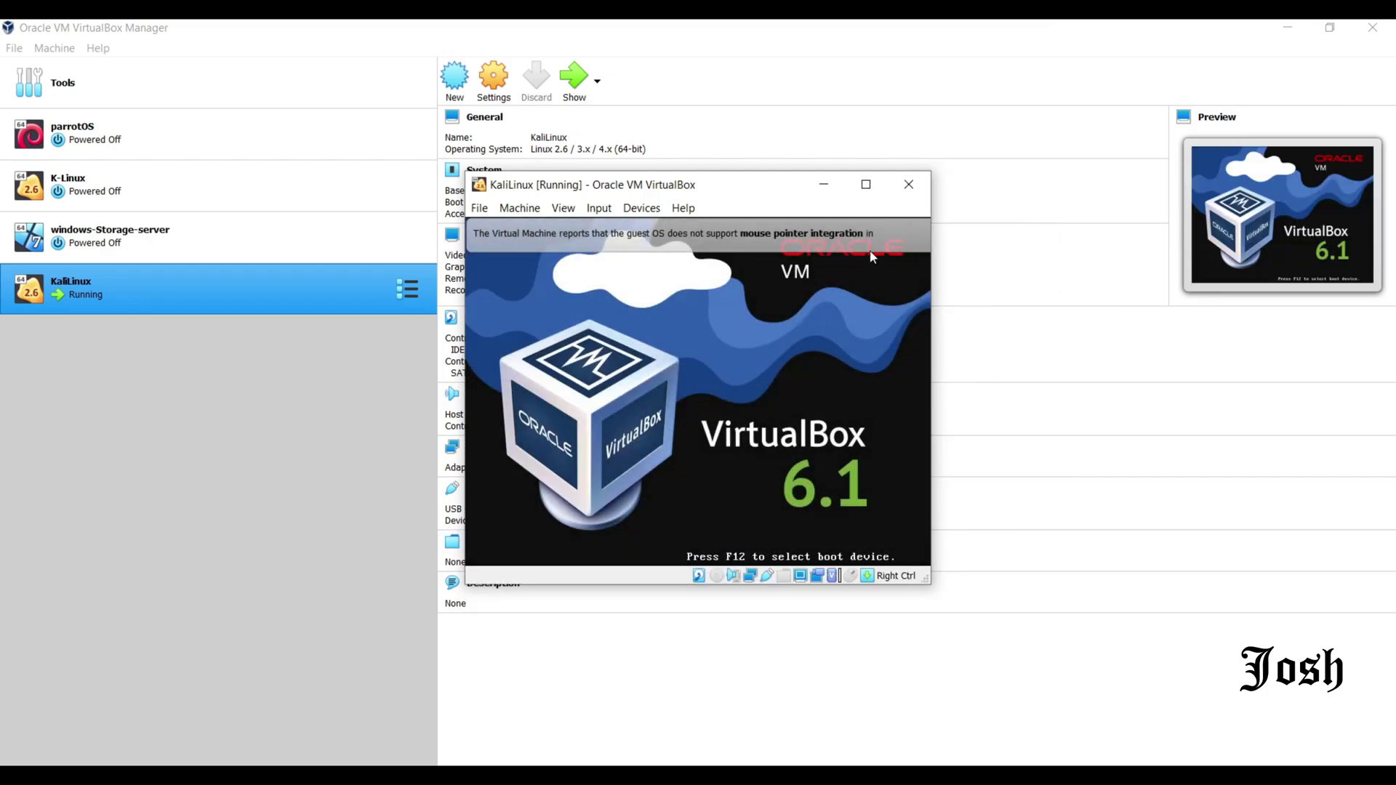
pyautogui.click(913, 234)
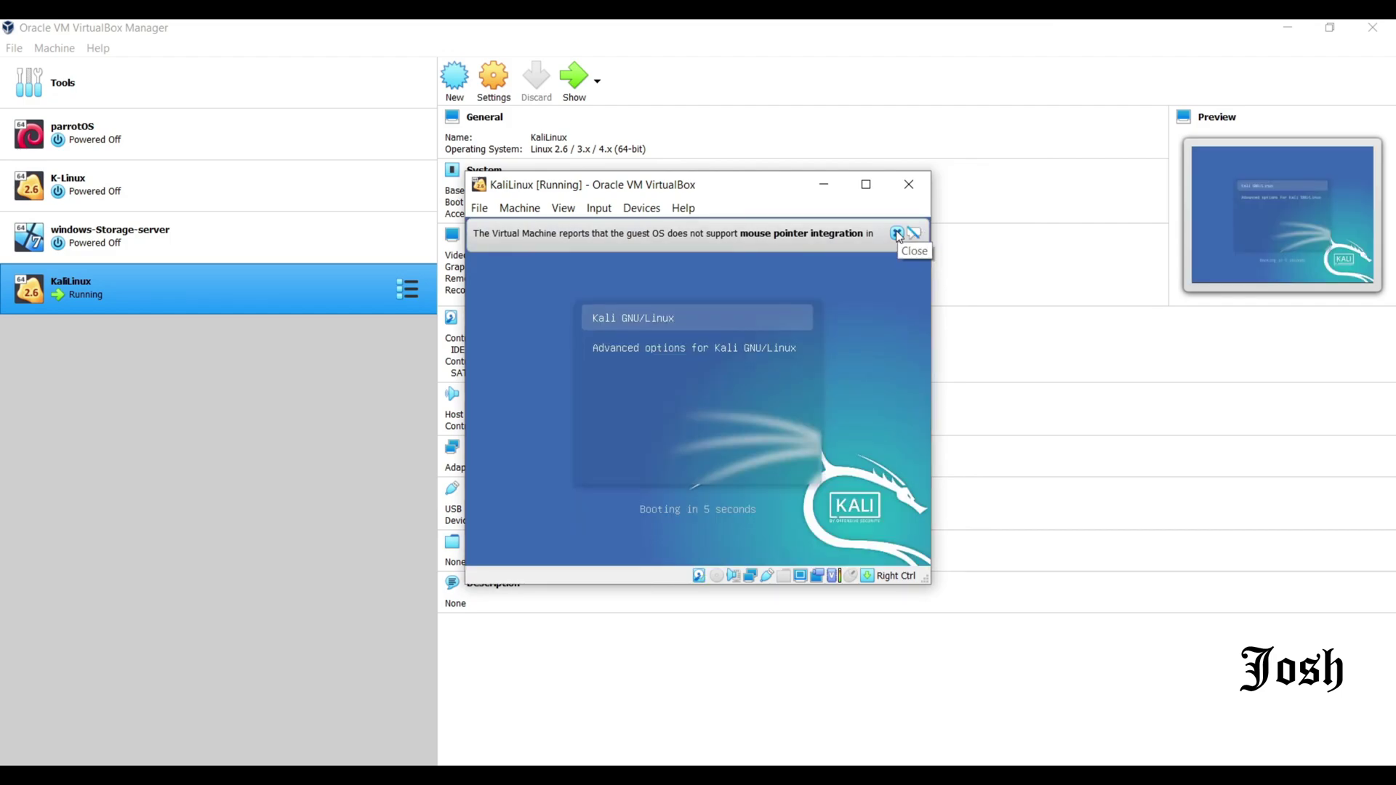
pyautogui.click(897, 233)
pyautogui.press('Return')
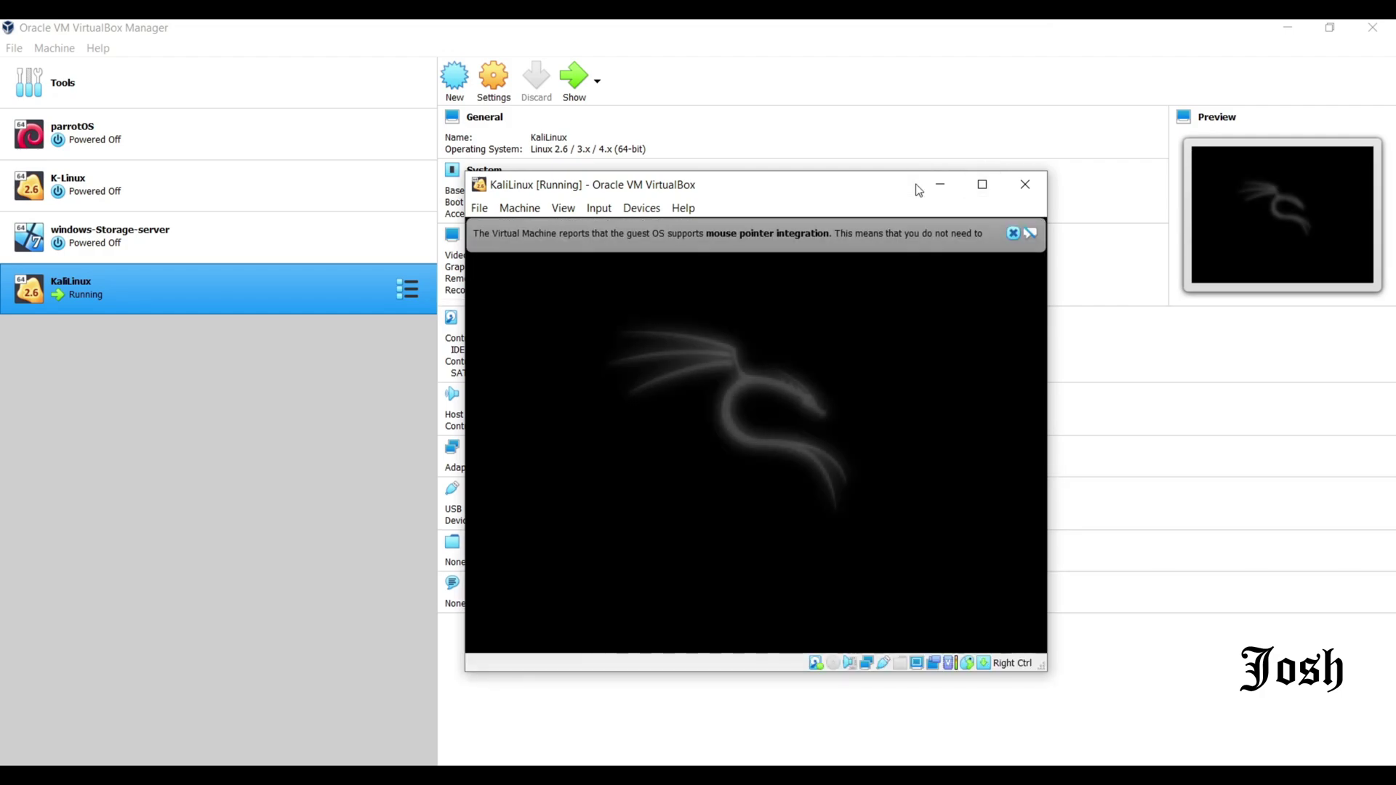
# Scale Virtual Screen 1 to 125% (autoscaled output) and move the virtual machine window so it fits entirely on screen.
pyautogui.click(563, 208)
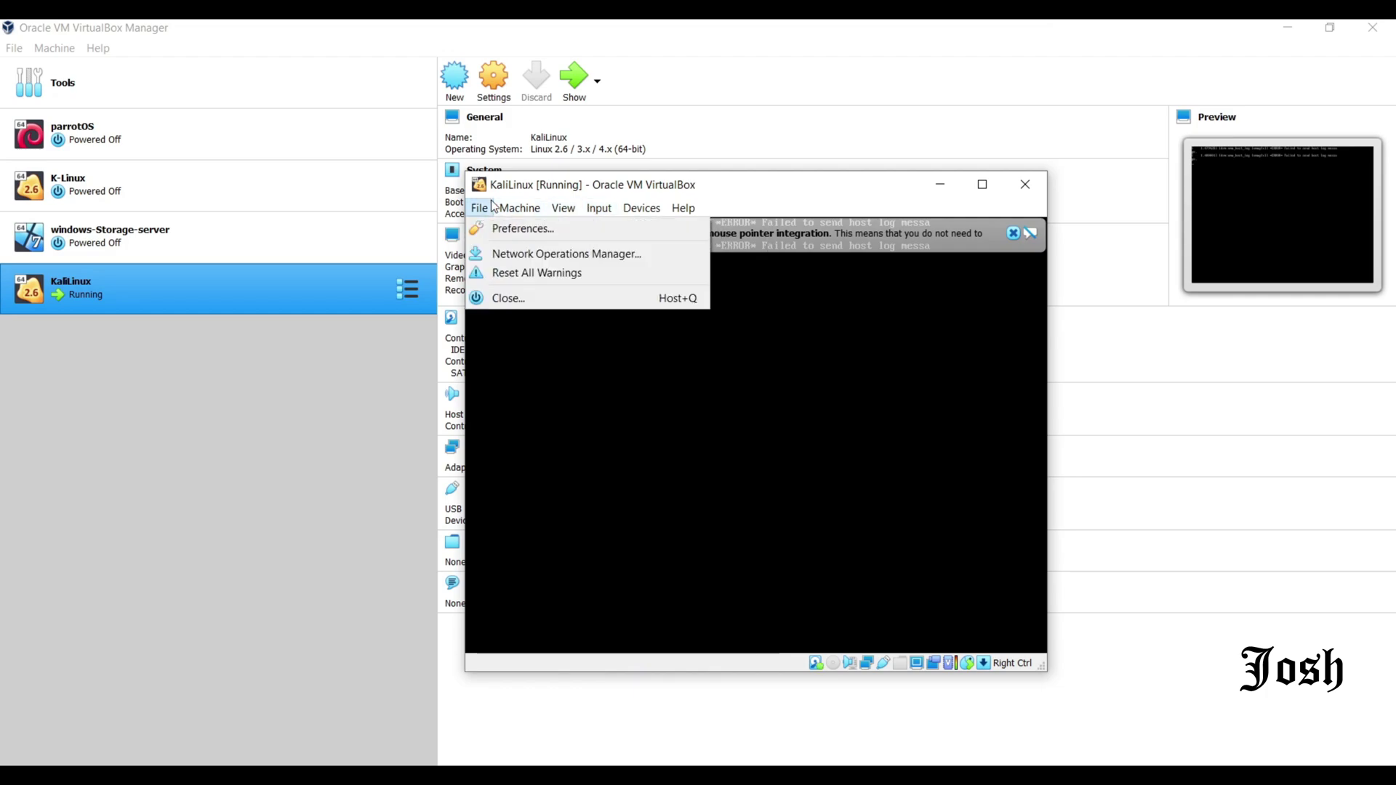
pyautogui.moveTo(516, 210)
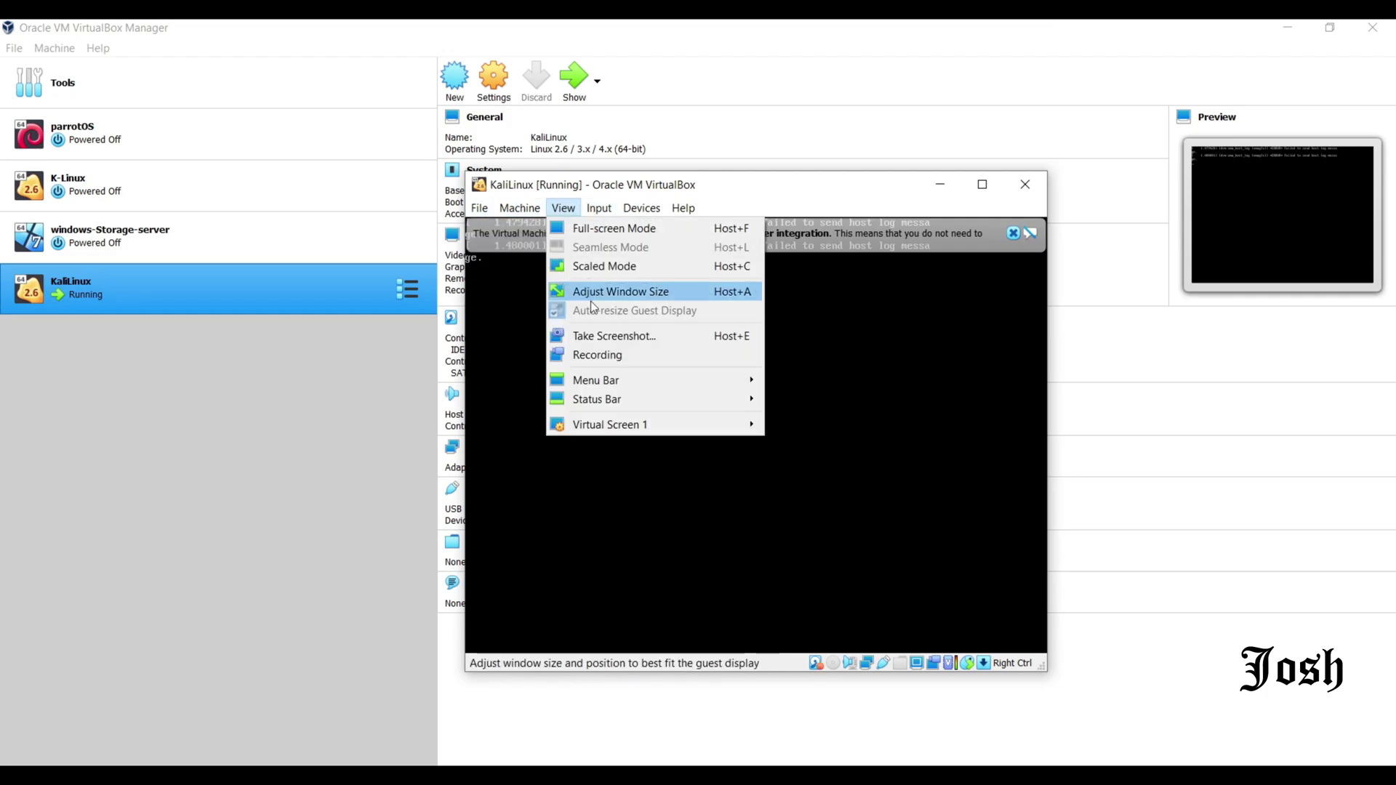
pyautogui.moveTo(622, 421)
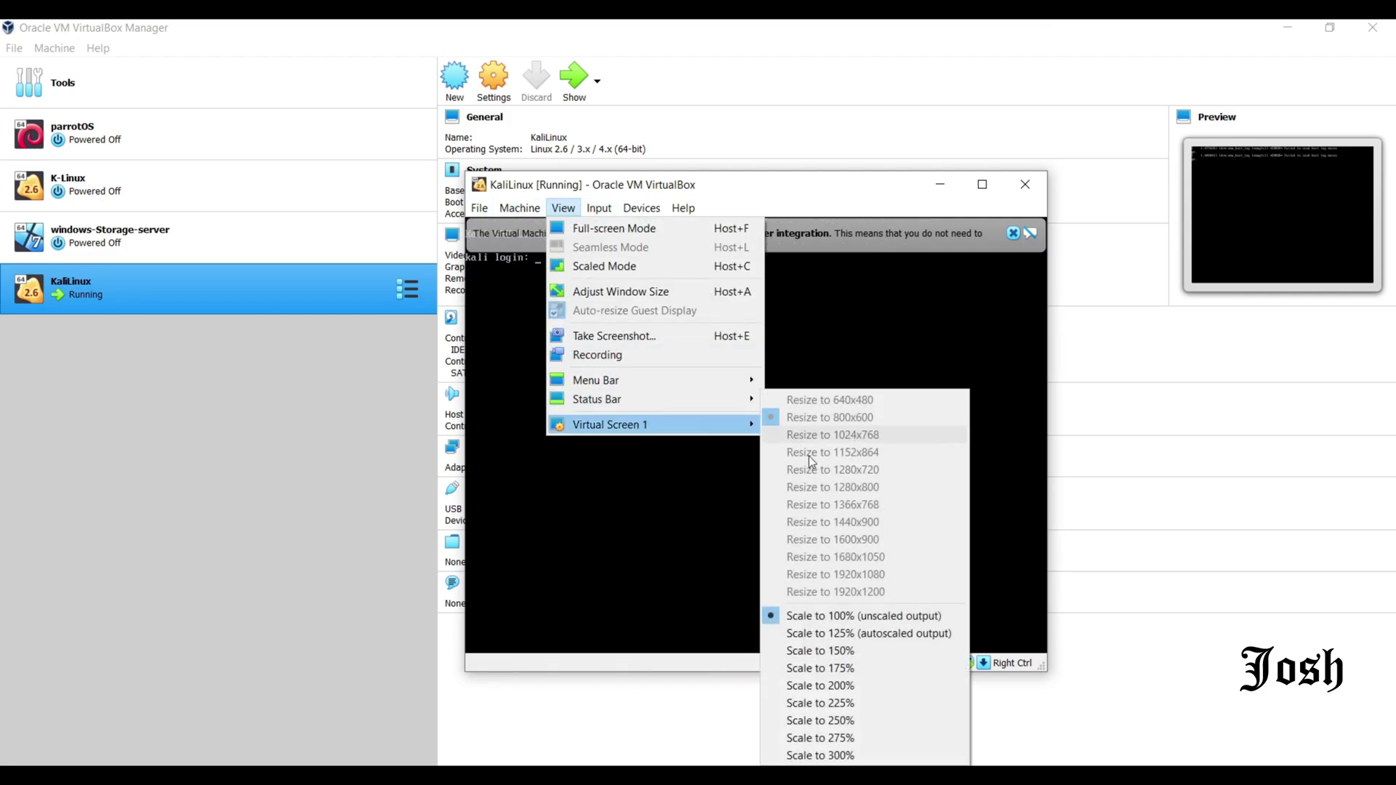
pyautogui.click(819, 636)
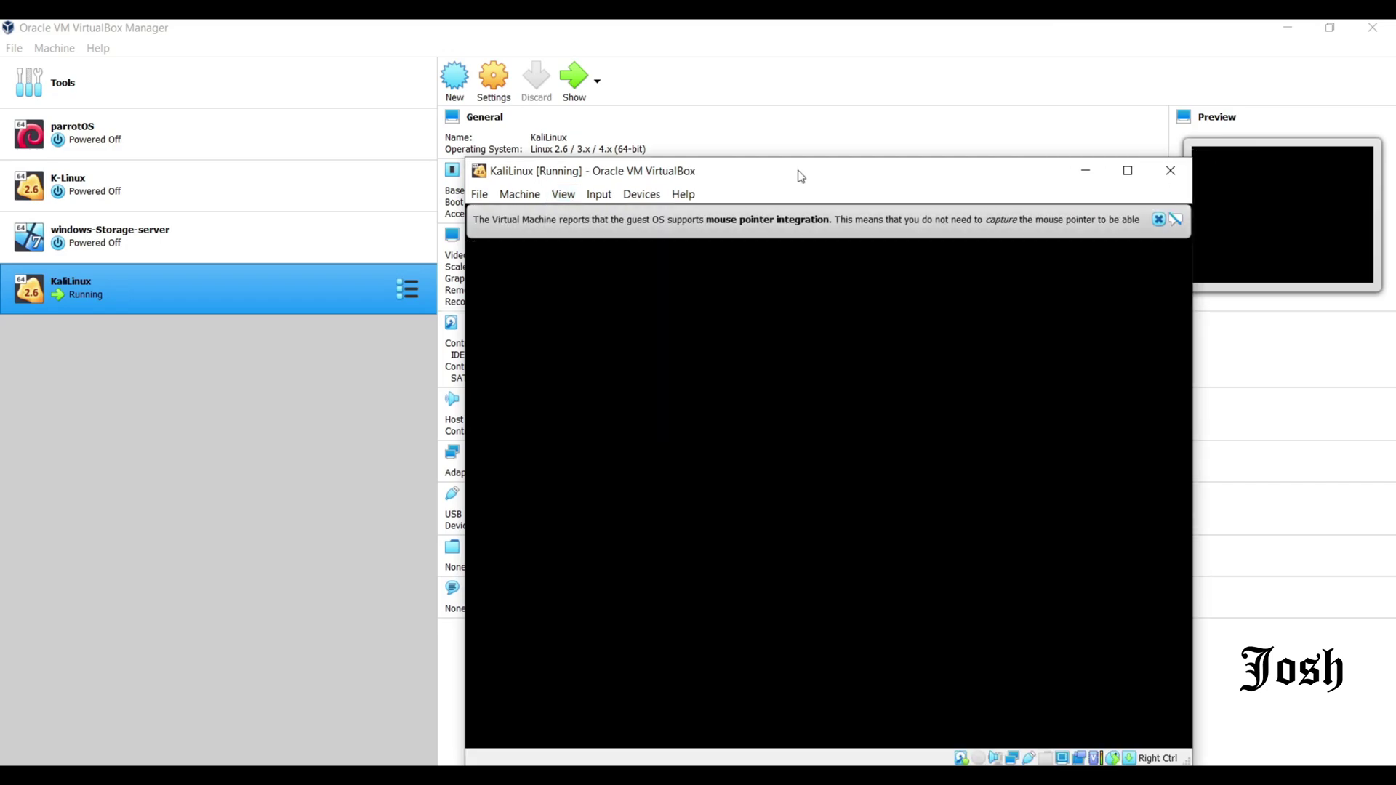
pyautogui.moveTo(799, 189); pyautogui.dragTo(745, 106)
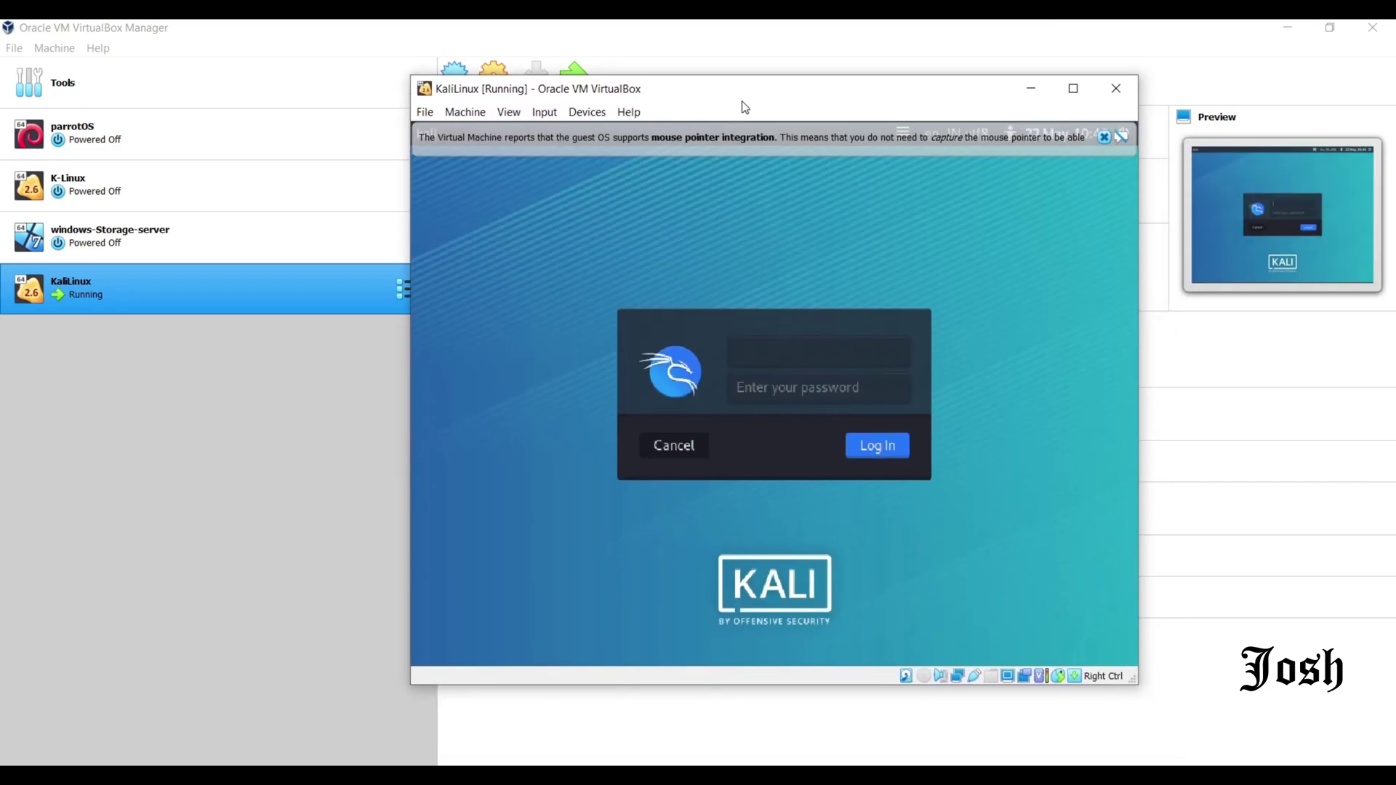
# Log in to Kali with the account username and password, and dismiss the mouse pointer integration notice.
pyautogui.write('joshua')
pyautogui.press('Tab')
pyautogui.write('******')
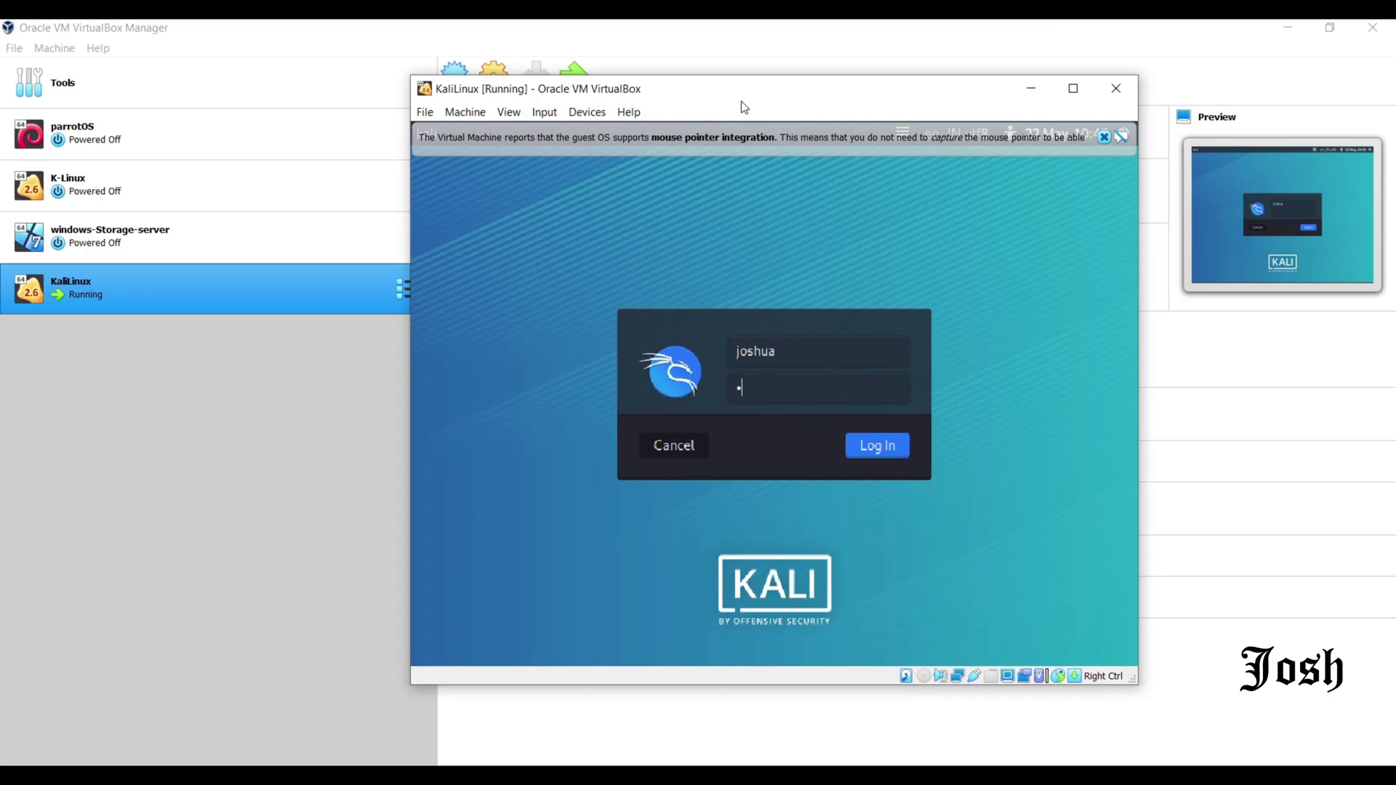
pyautogui.press('Return')
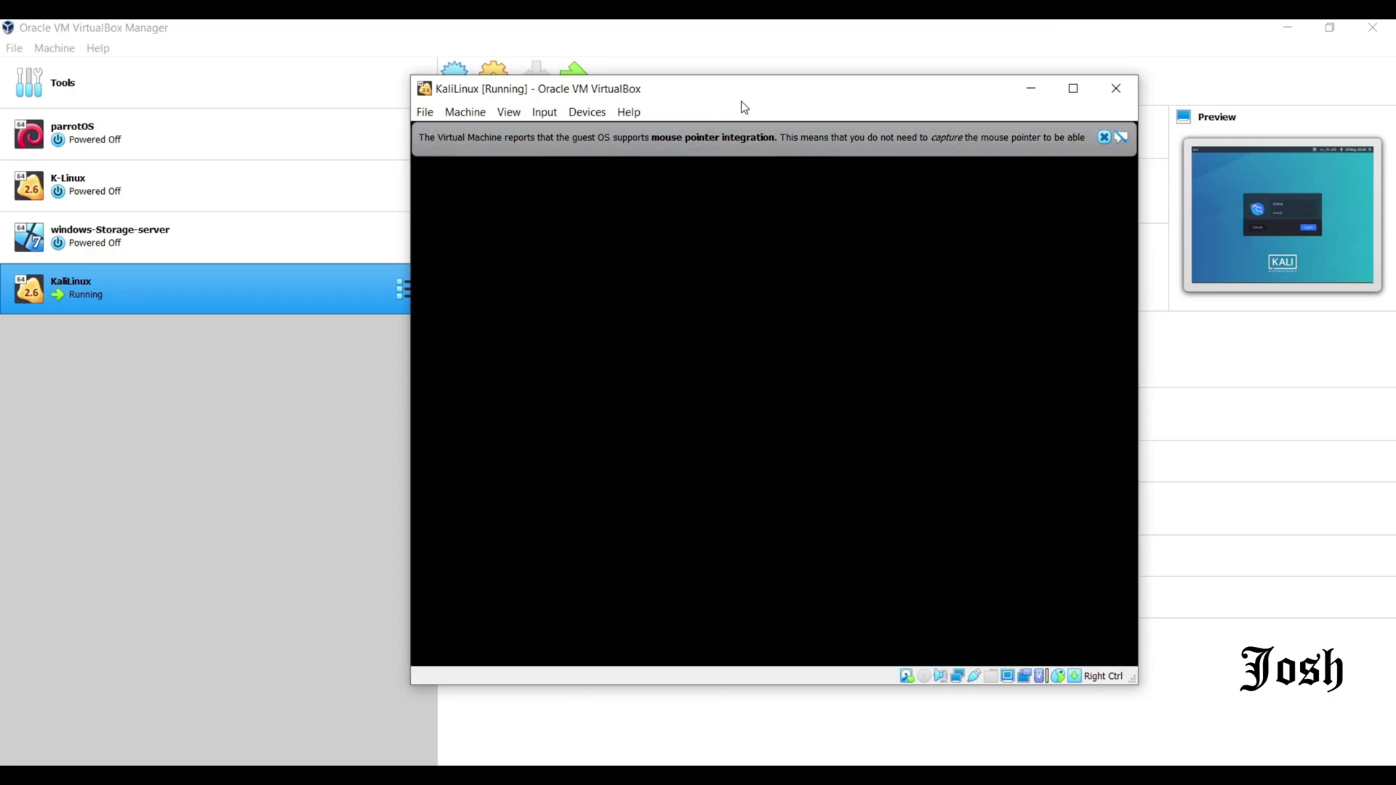
pyautogui.click(1104, 138)
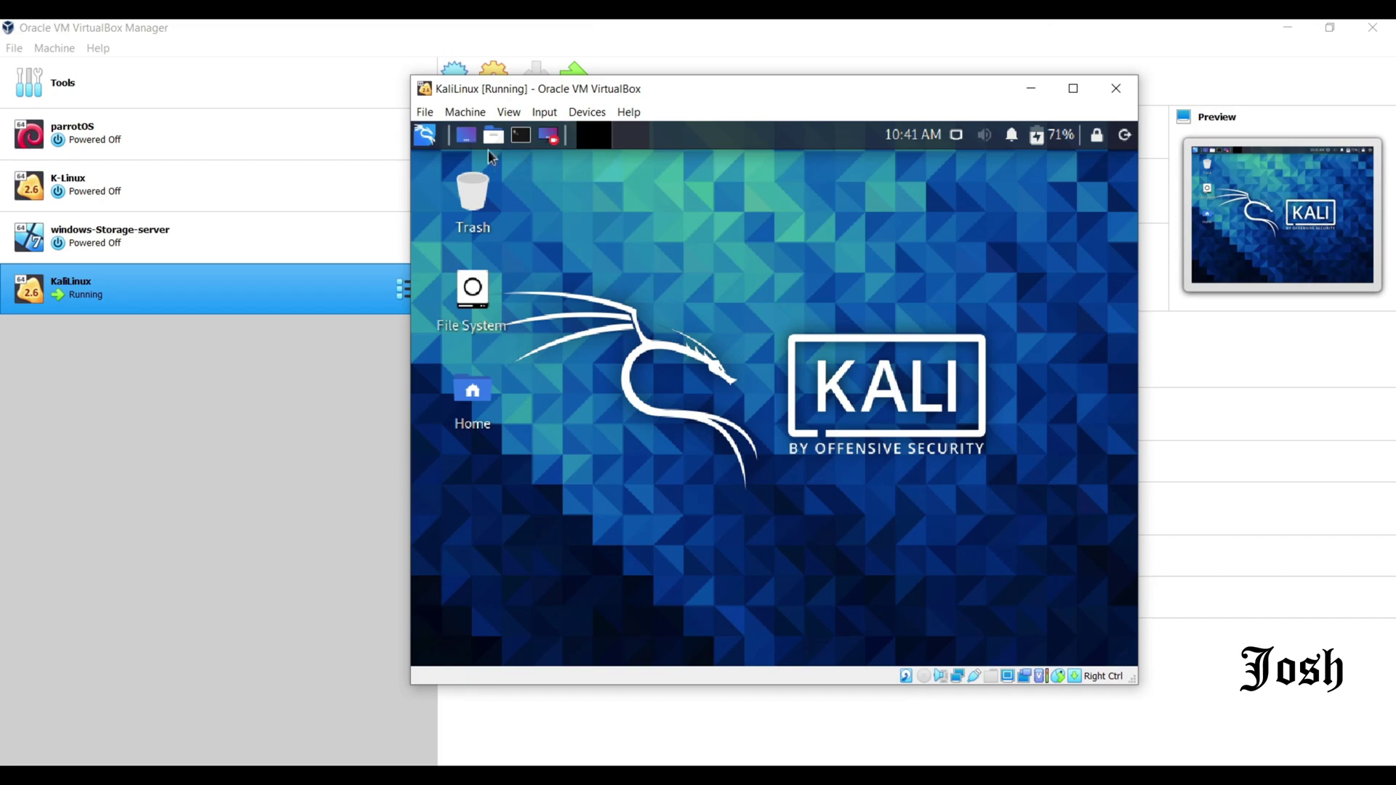
# Look through the Kali applications menu, including the Wireless Attacks category, and close it again.
pyautogui.click(429, 142)
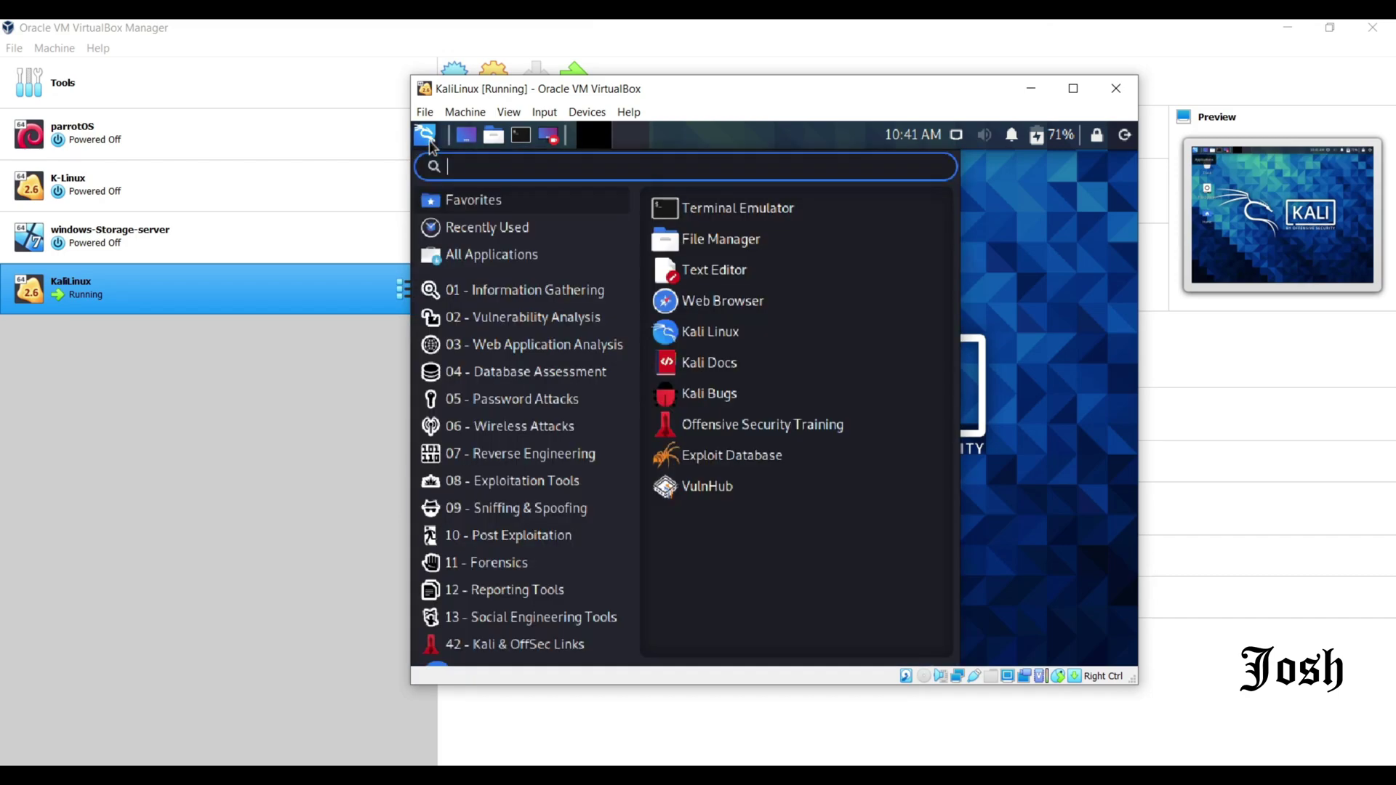
pyautogui.click(511, 434)
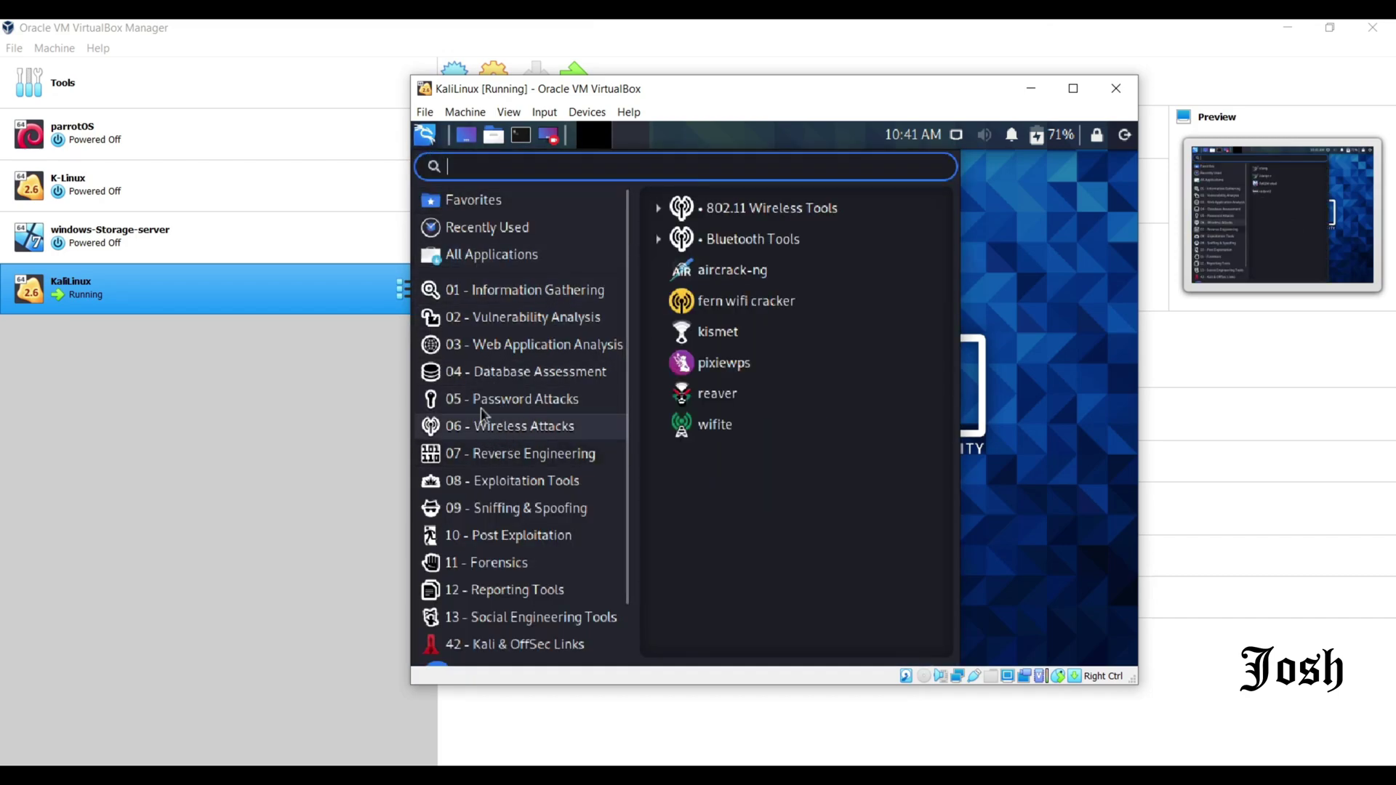
pyautogui.click(1025, 270)
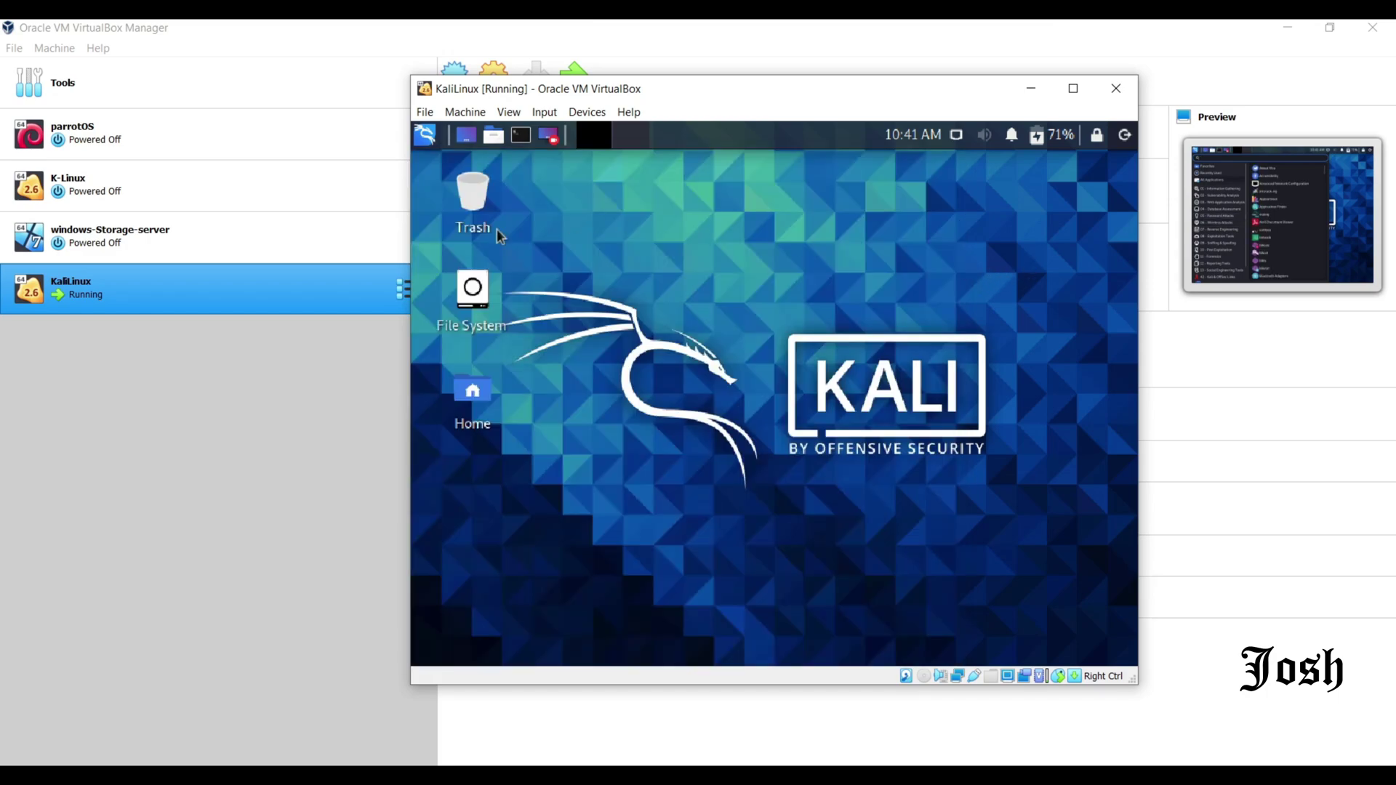